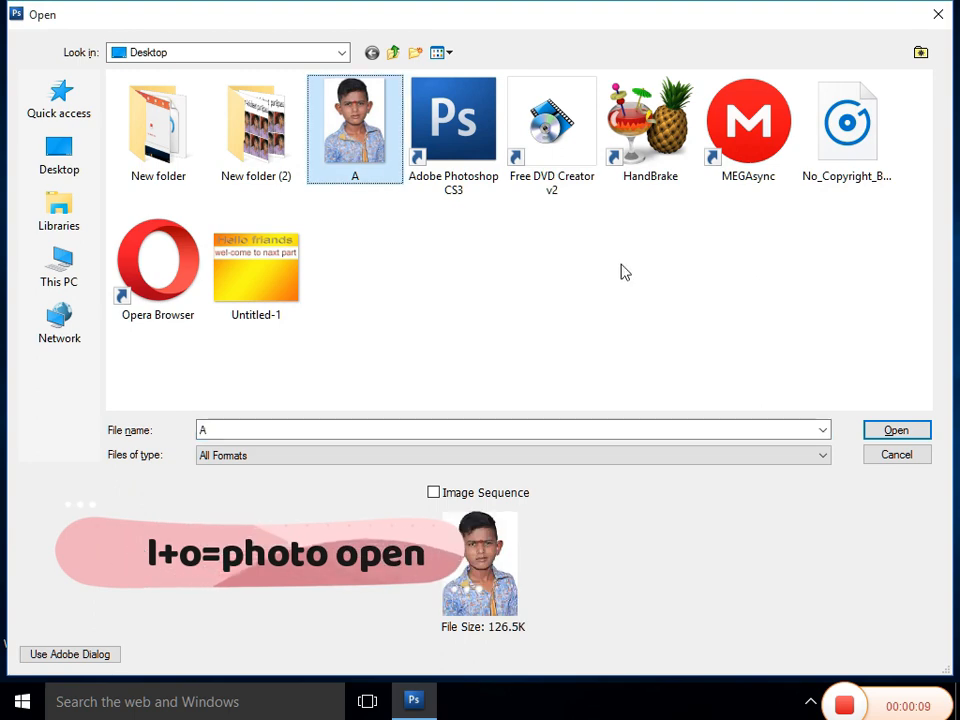
Open the photo A and crop it around the boy to 1.2 in wide by 1.4 in high at 300 pixels/inch.
click(893, 436)
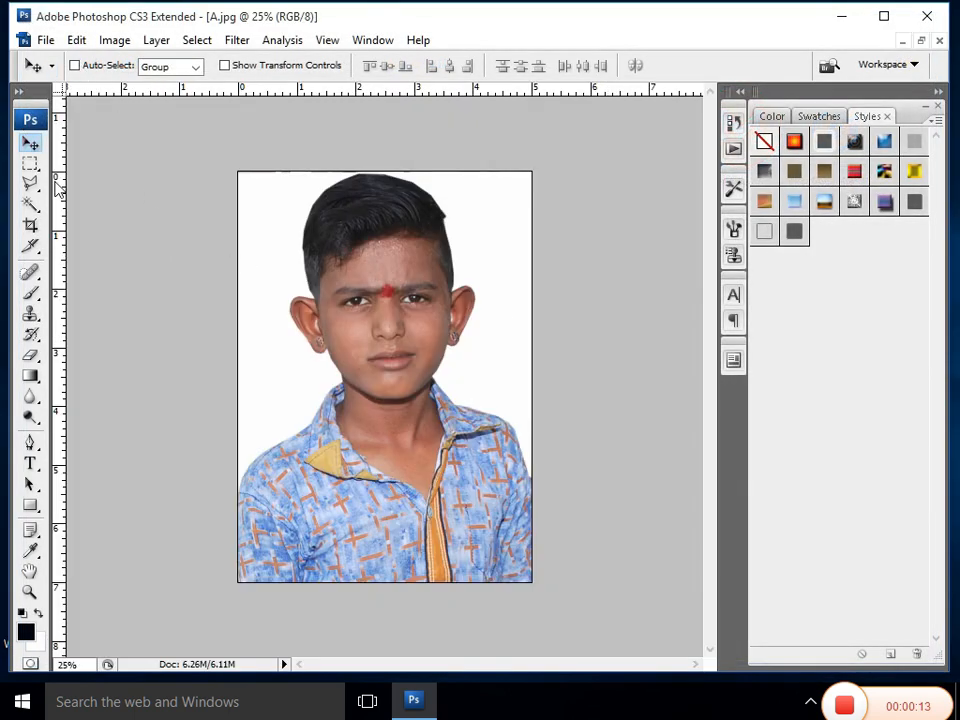
click(30, 227)
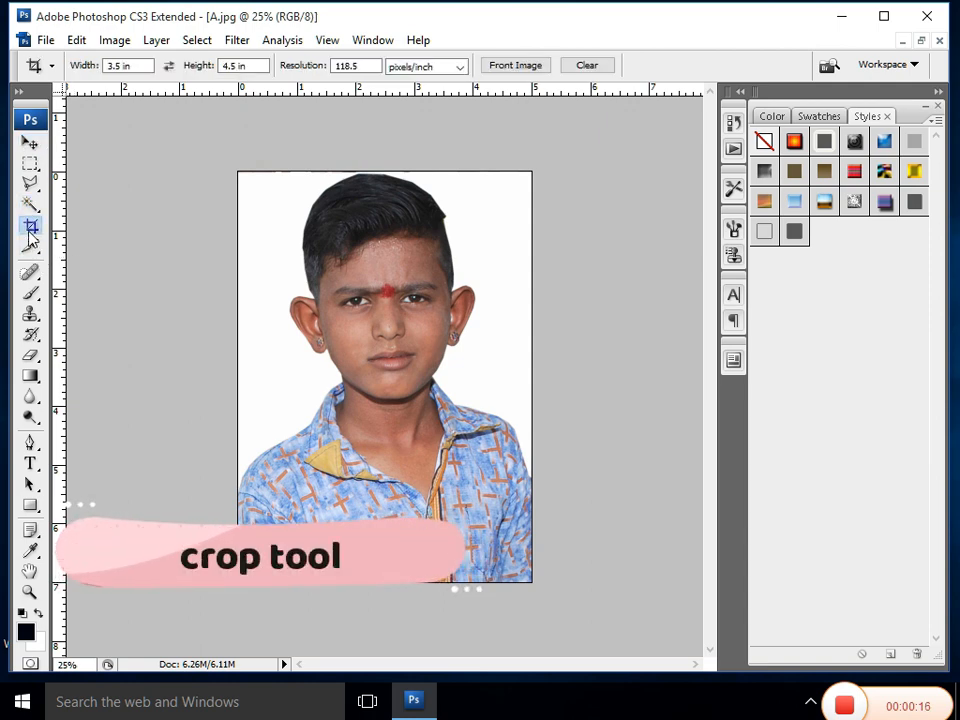
click(134, 65)
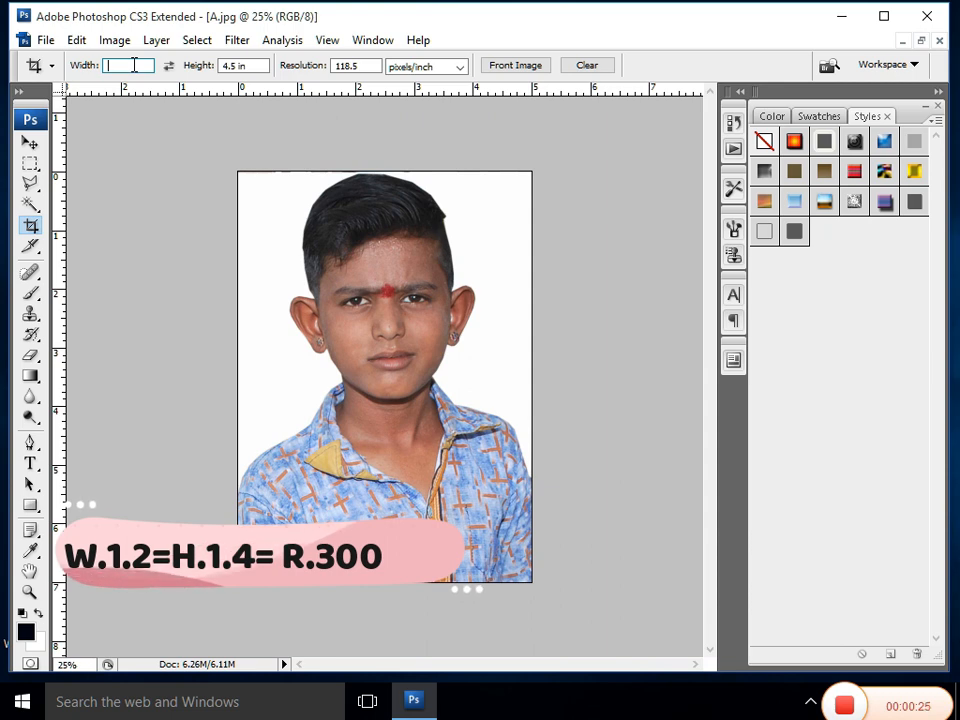
text(1.2)
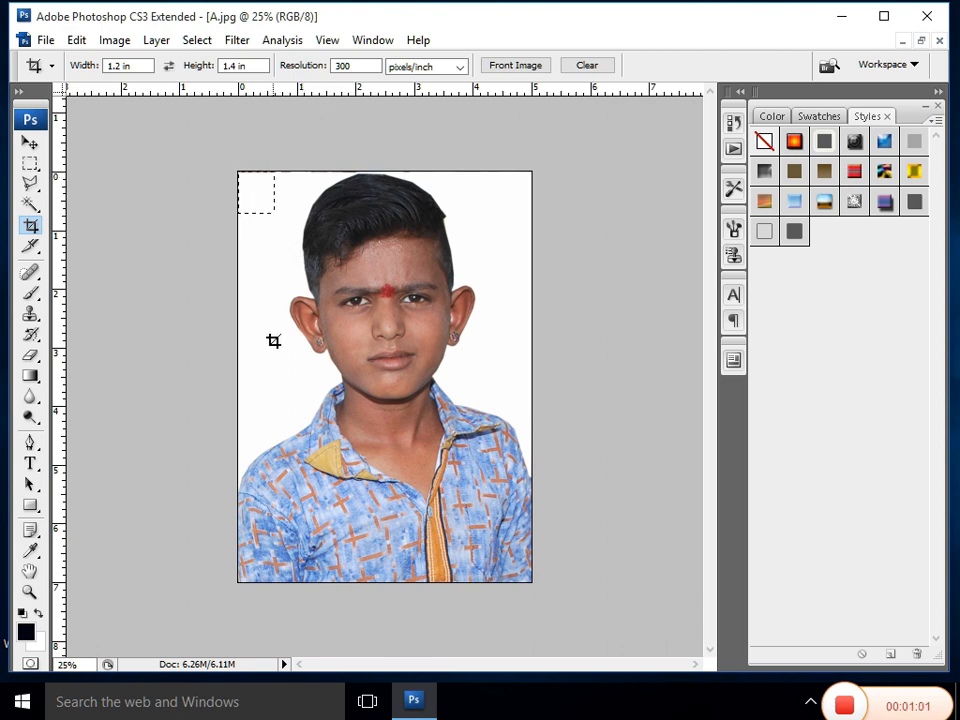
drag(447, 521, 524, 616)
key(Return)
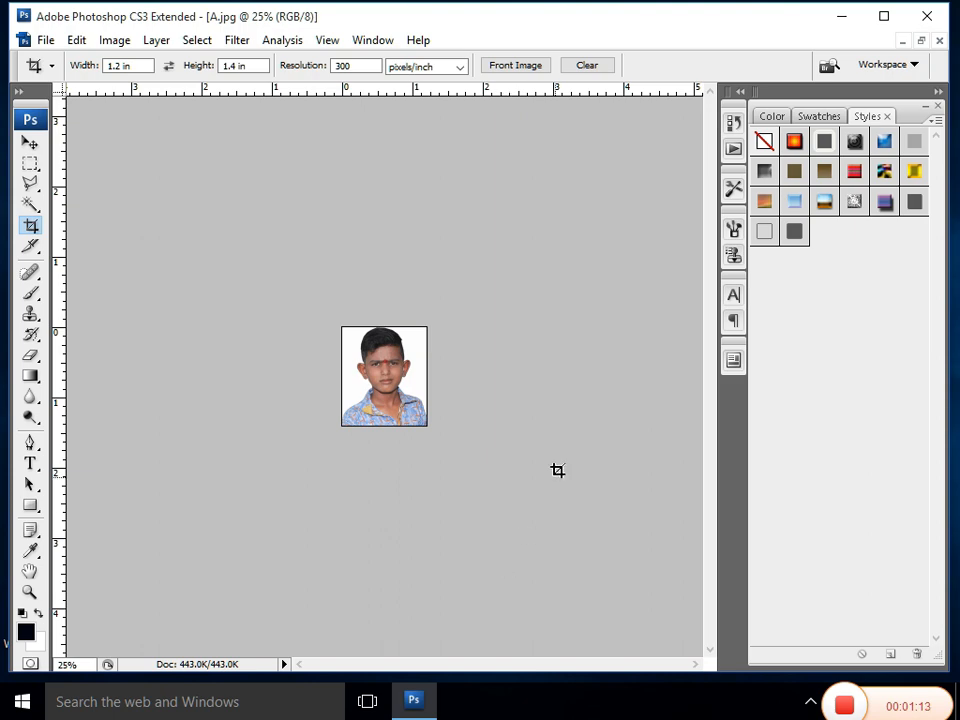
Adjust the photo's midtones with Color Balance, setting Cyan/Red to +5 and Magenta/Green to -8.
key(ctrl+plus)
key(ctrl+plus)
key(ctrl+plus)
key(ctrl+plus)
key(ctrl+plus)
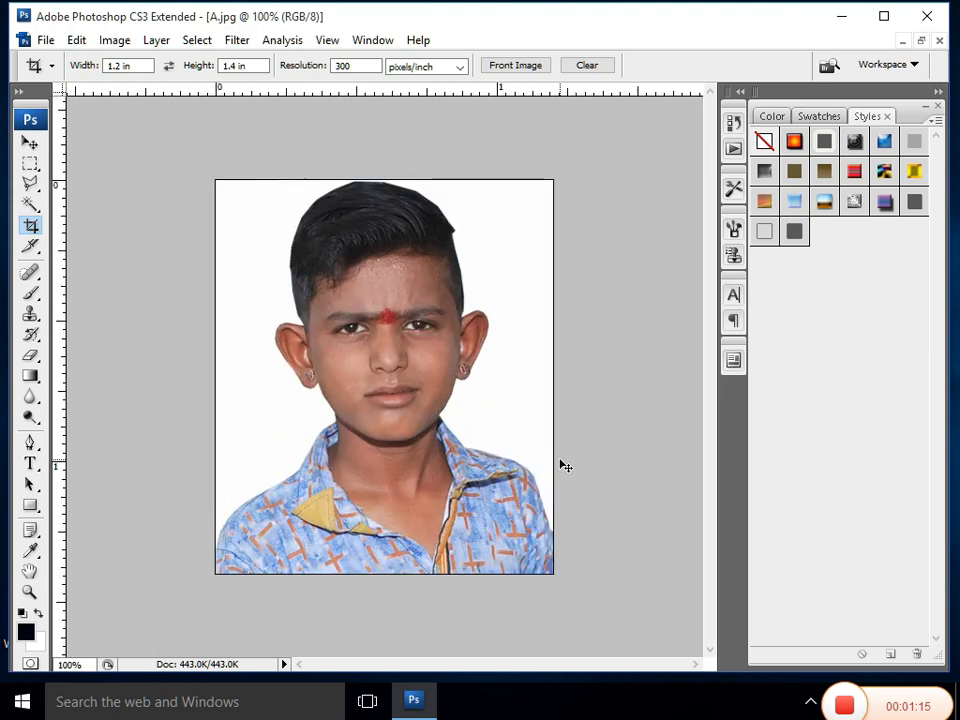
key(ctrl+minus)
key(ctrl+b)
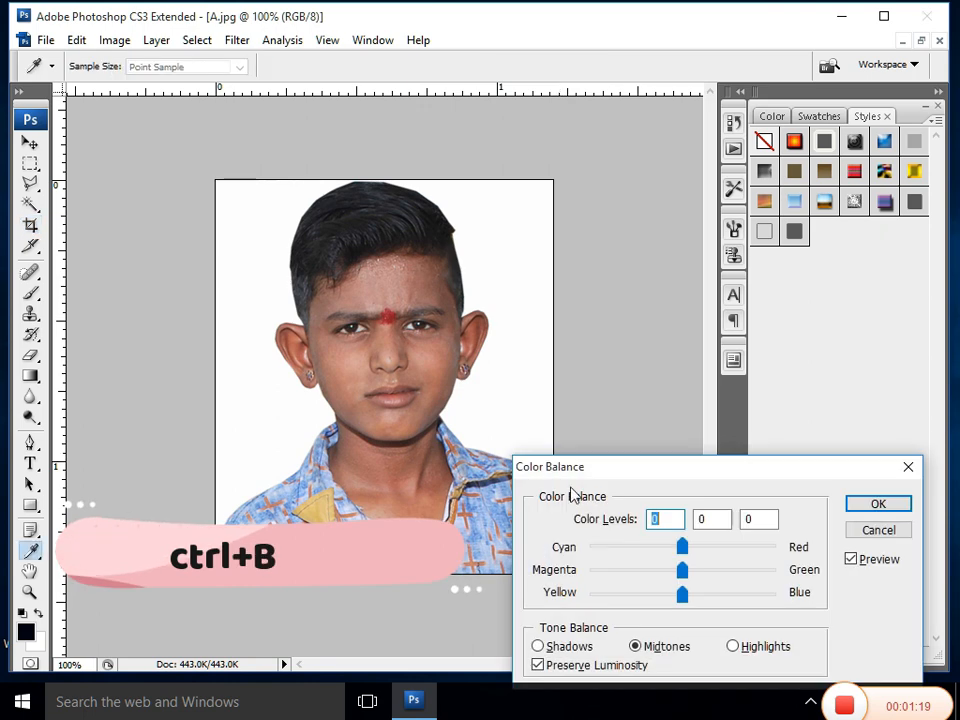
drag(692, 580, 675, 585)
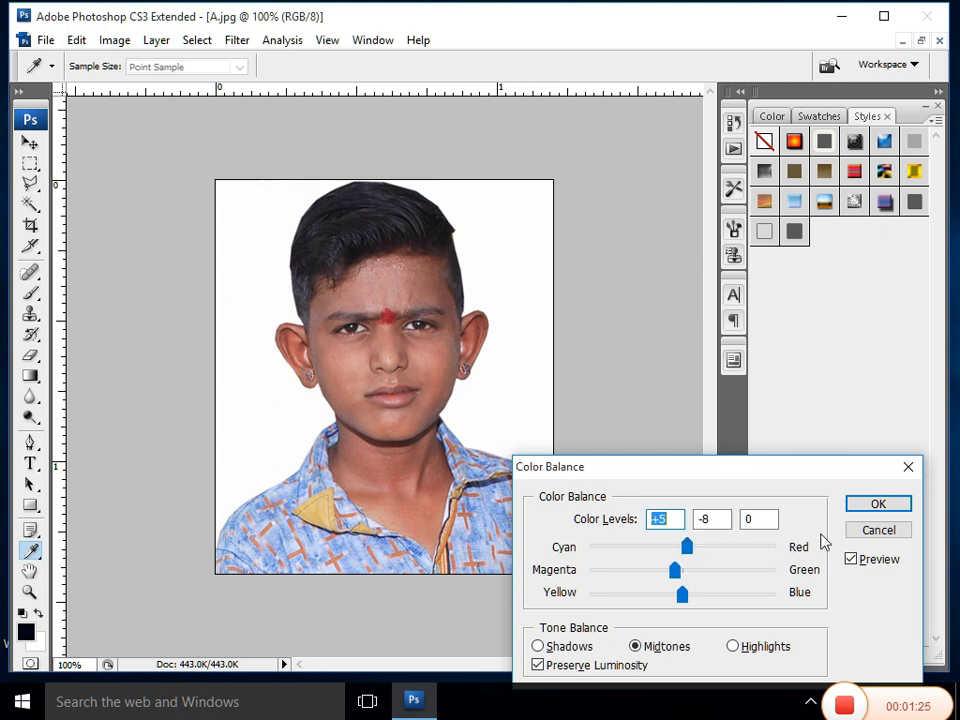
click(878, 503)
Apply a Hue/Saturation adjustment to the whole photo with the master hue set to -1.
key(c)
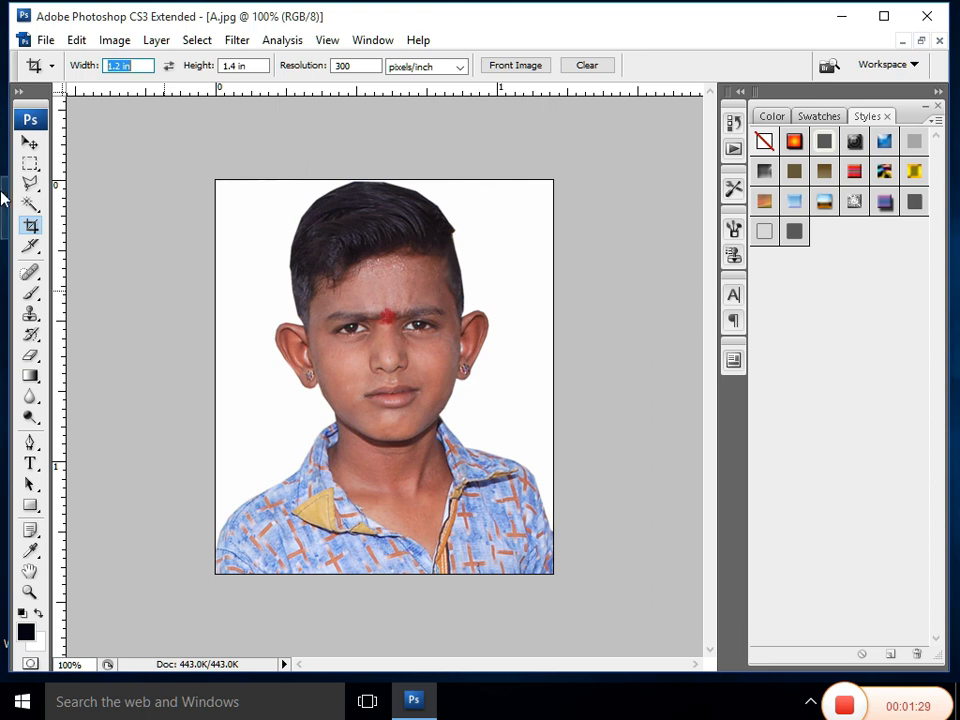
click(30, 143)
key(ctrl)
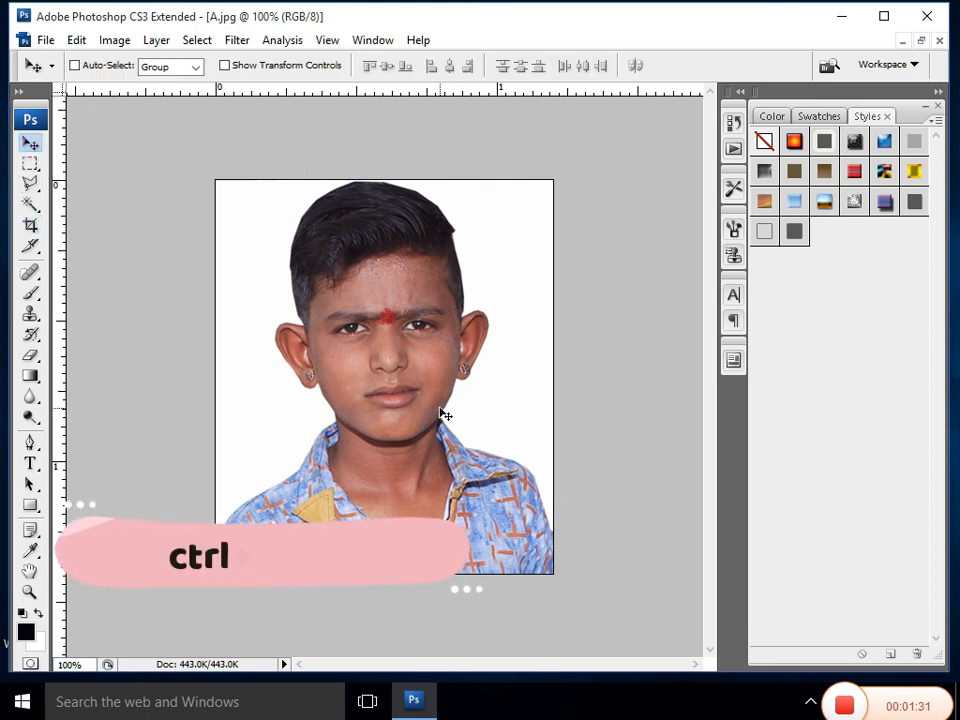
key(ctrl+u)
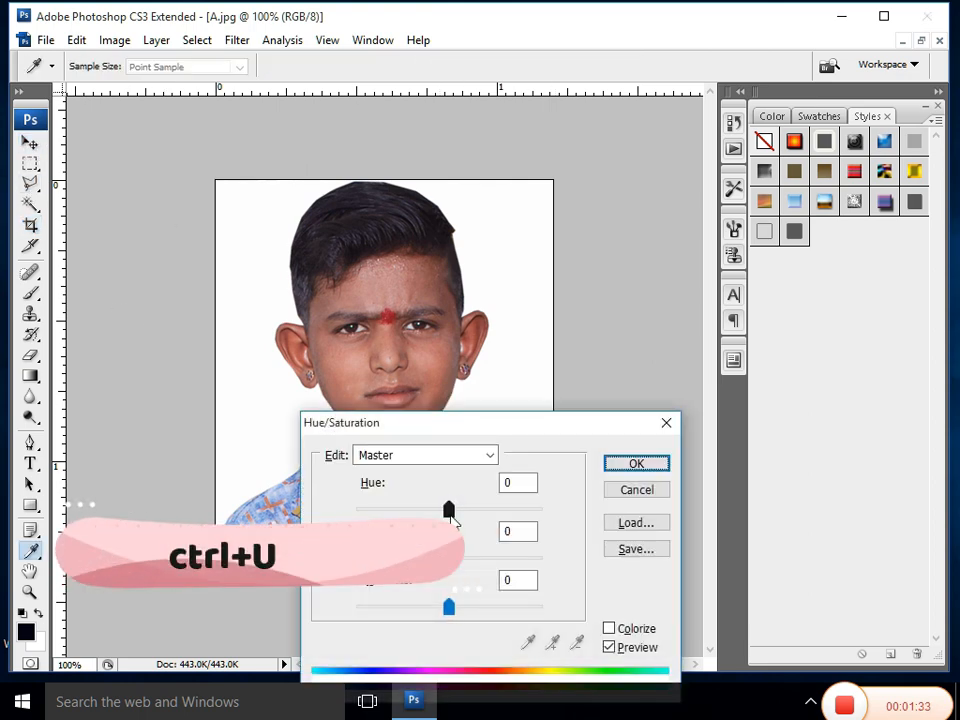
drag(452, 517, 448, 514)
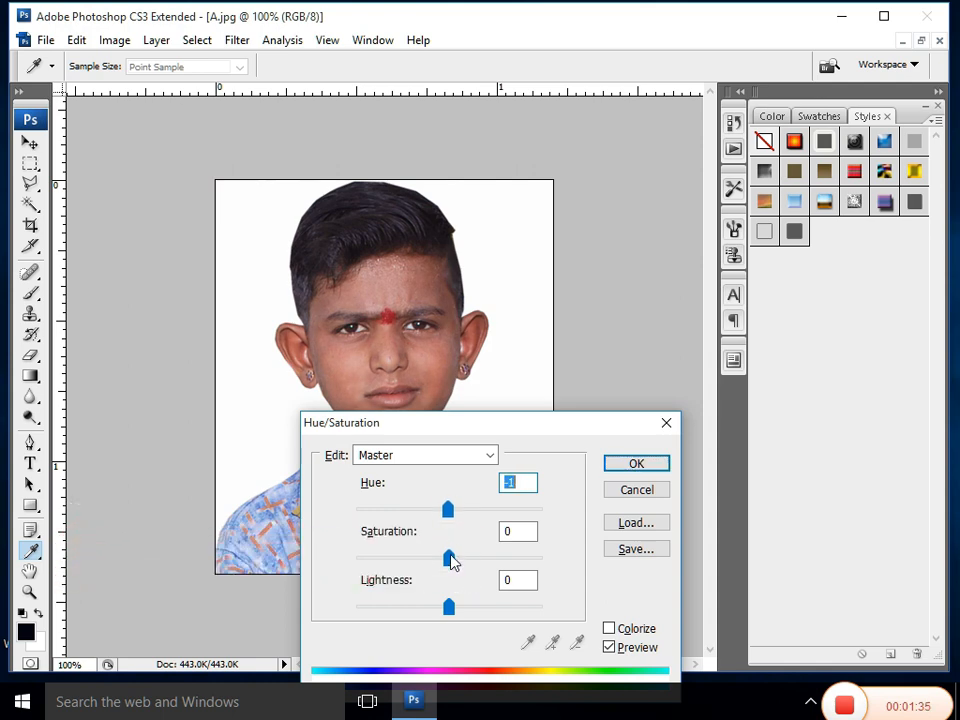
click(612, 466)
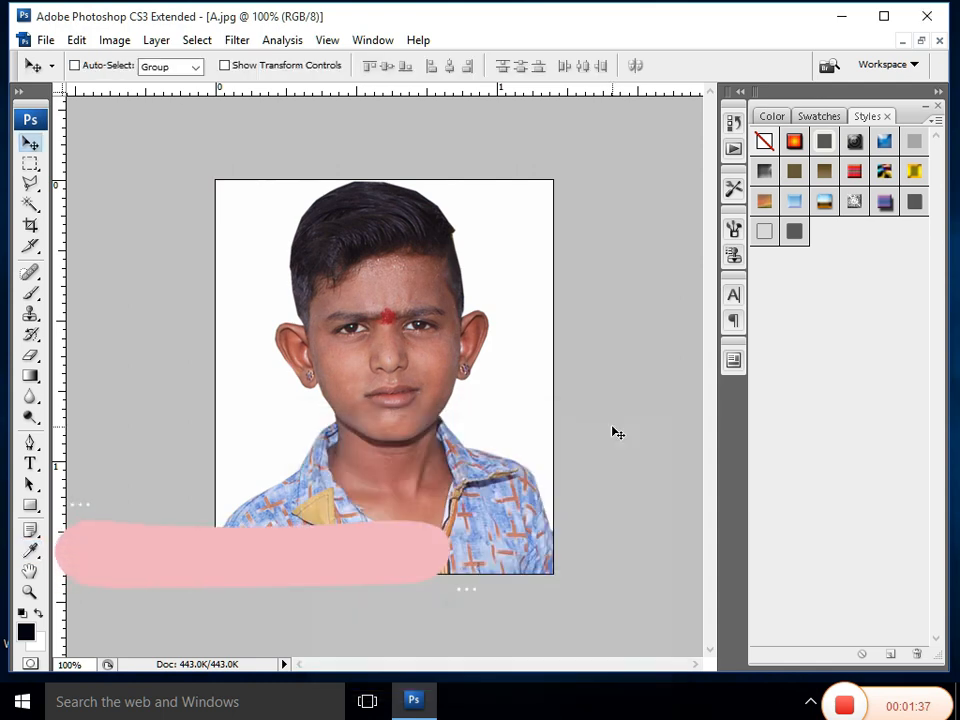
Apply a Levels adjustment to the photo's RGB channel with input levels of 15, 1.00 and 229.
key(ctrl+l)
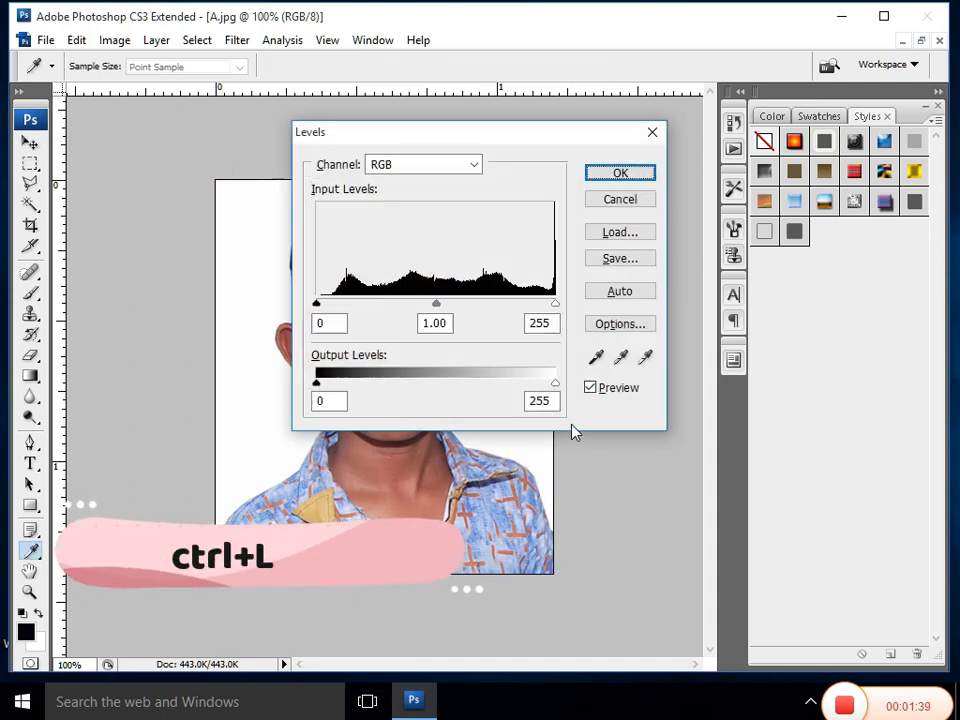
drag(540, 146, 796, 137)
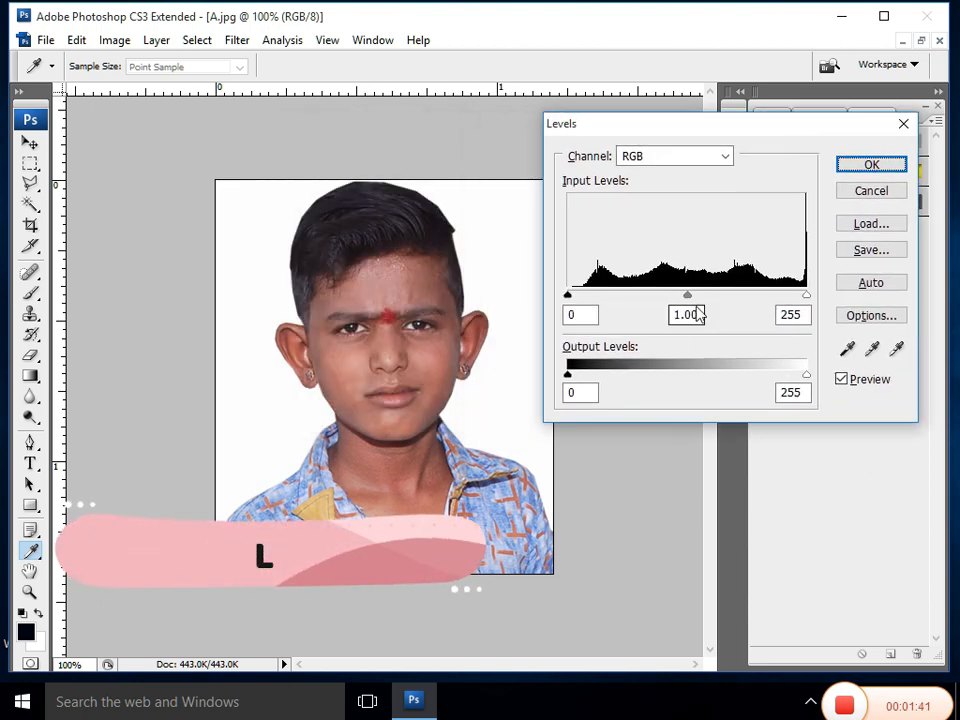
drag(695, 303, 702, 300)
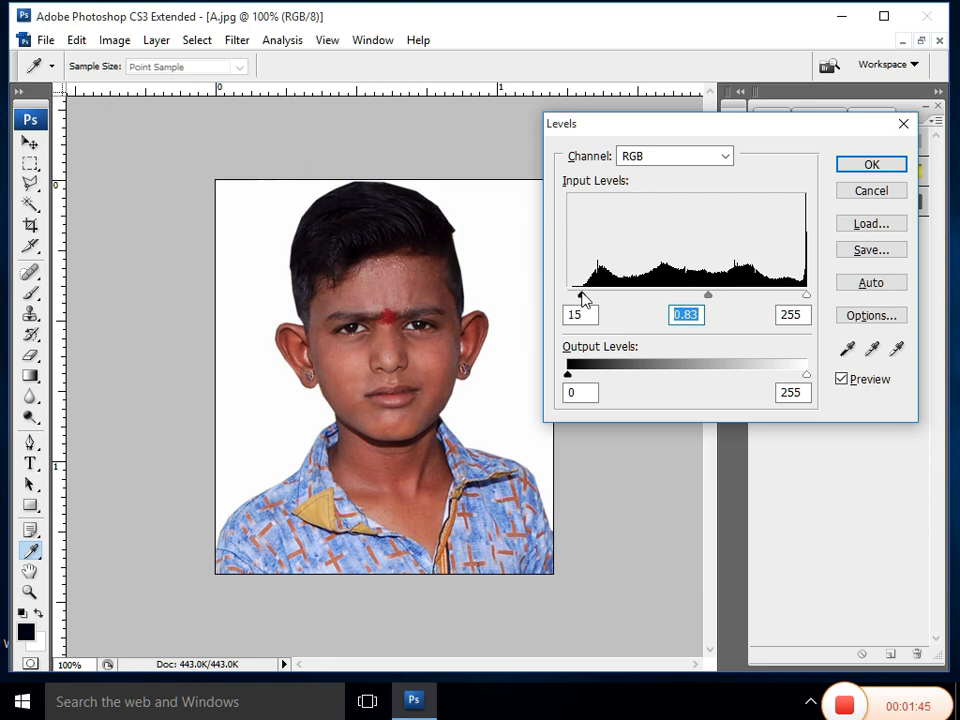
click(581, 294)
drag(805, 297, 781, 297)
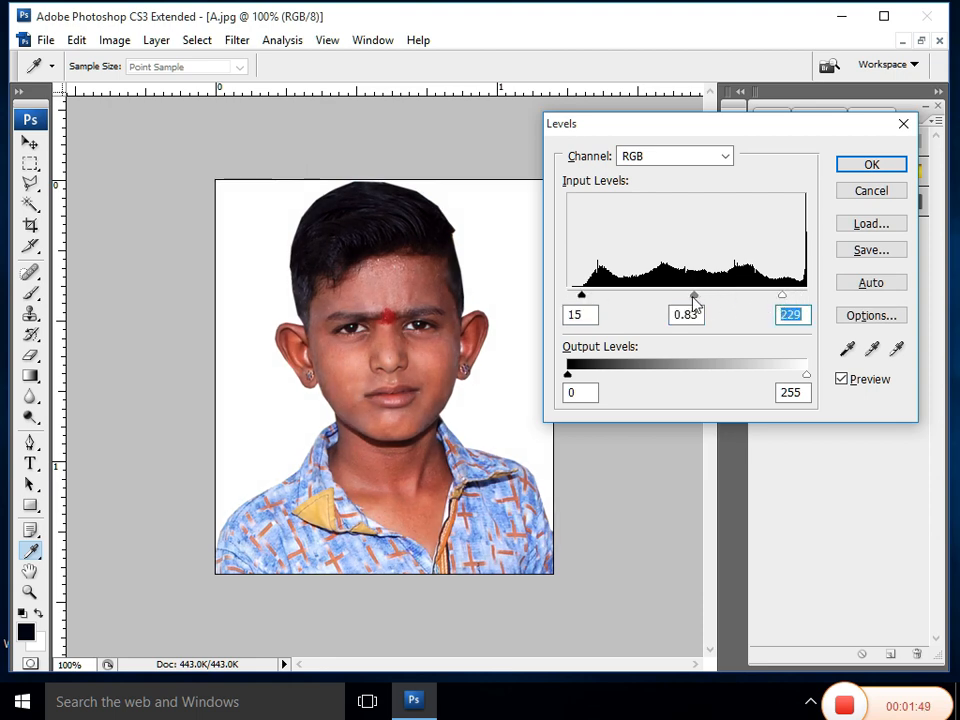
drag(694, 303, 684, 304)
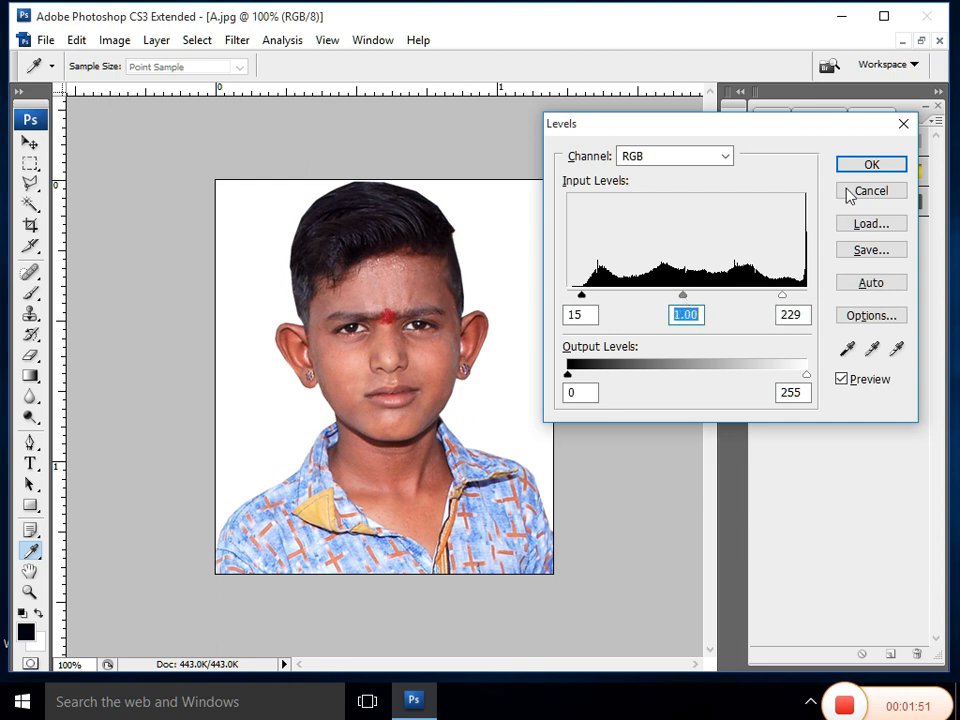
click(879, 165)
key(v)
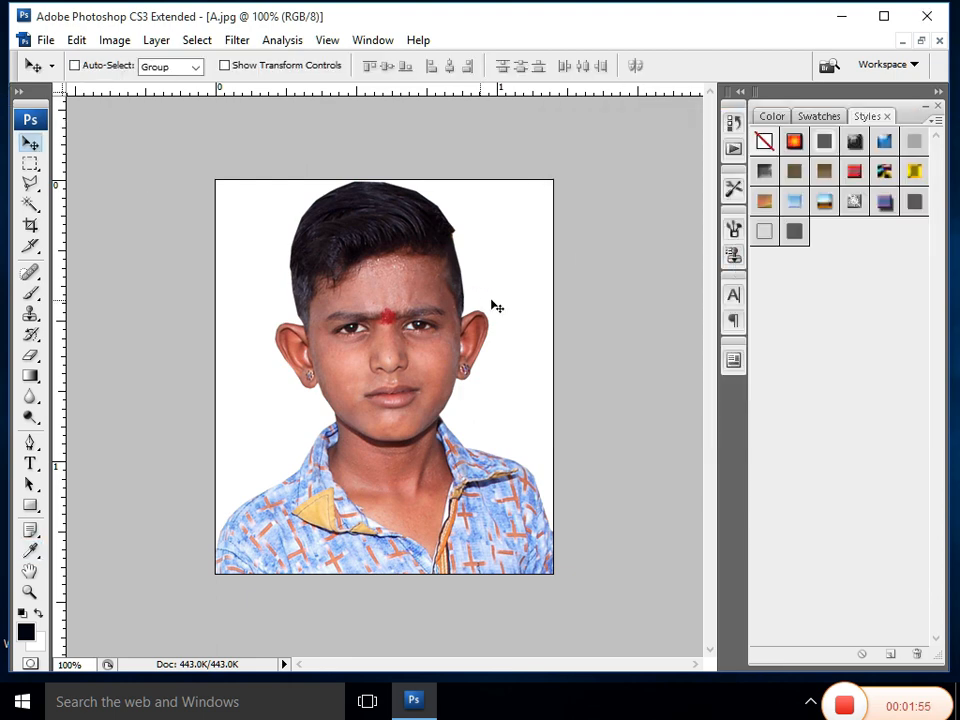
Minimize the photo and create a new blank document 4 inches wide by 6 inches high at 300 pixels/inch.
click(902, 42)
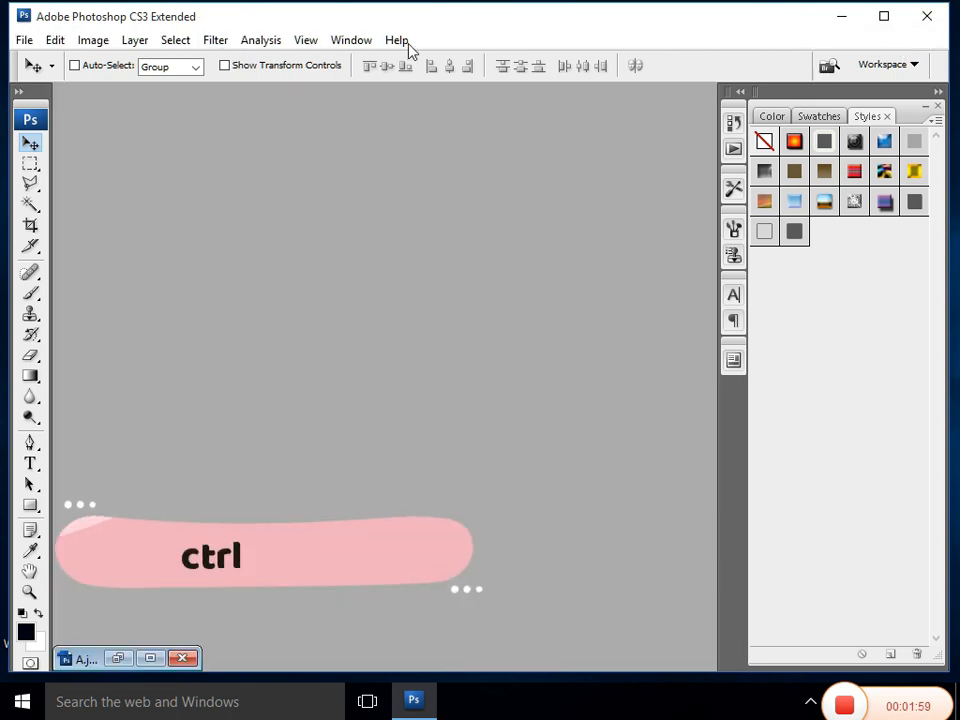
click(20, 40)
click(43, 60)
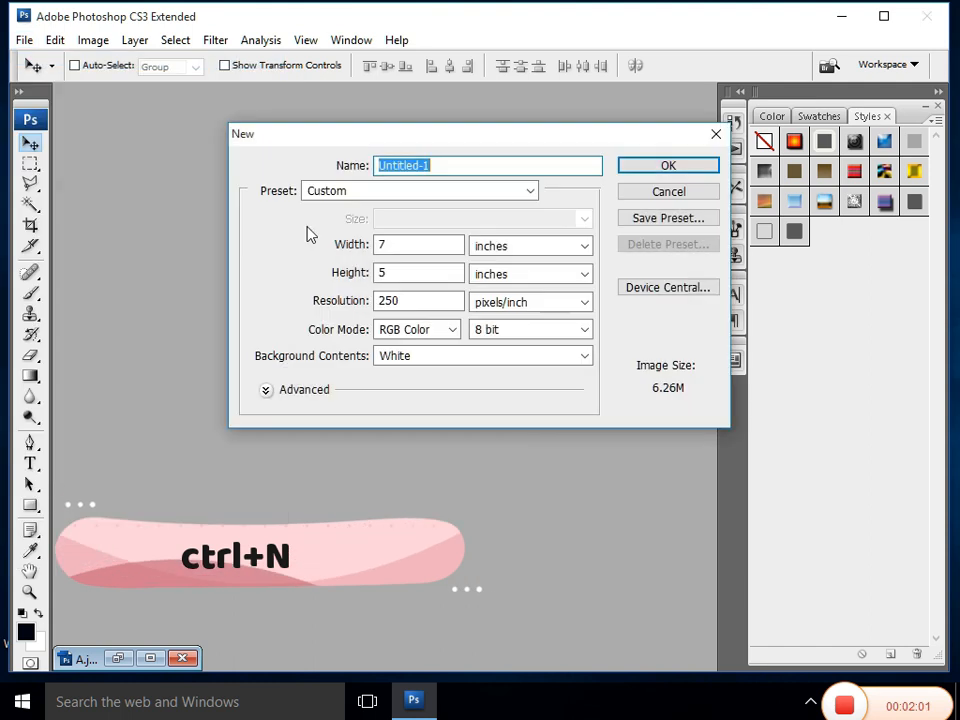
click(412, 246)
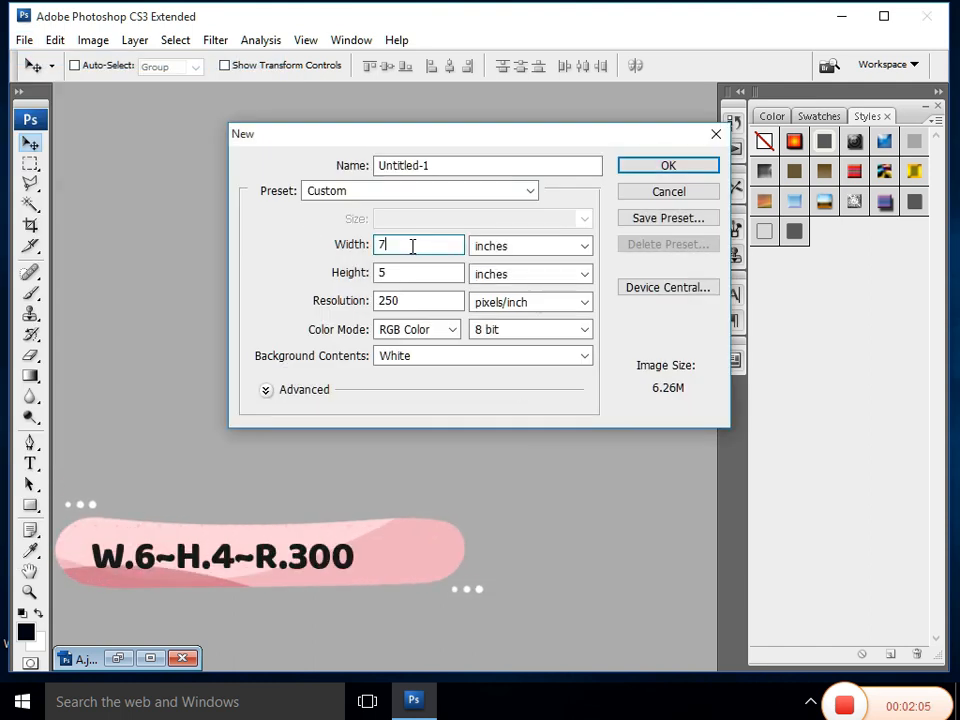
key(BackSpace)
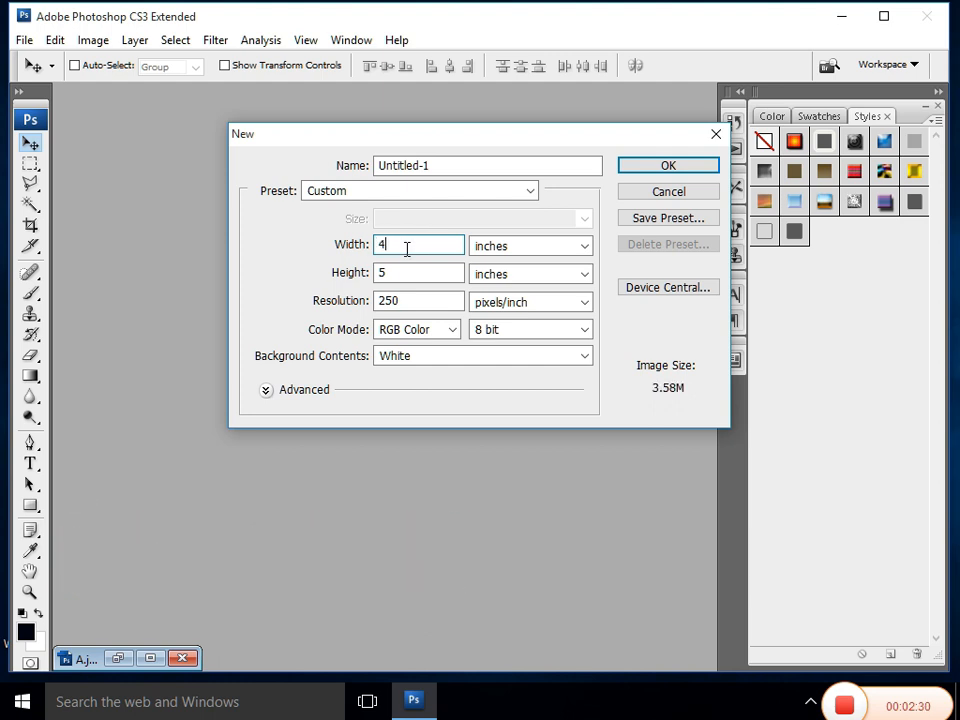
key(BackSpace)
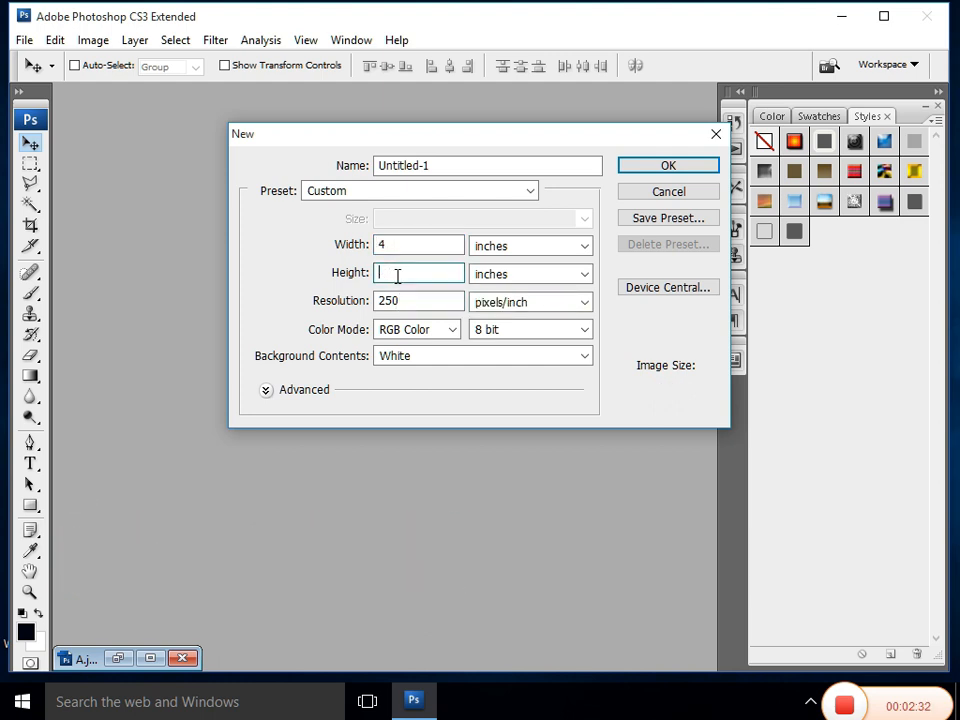
click(407, 298)
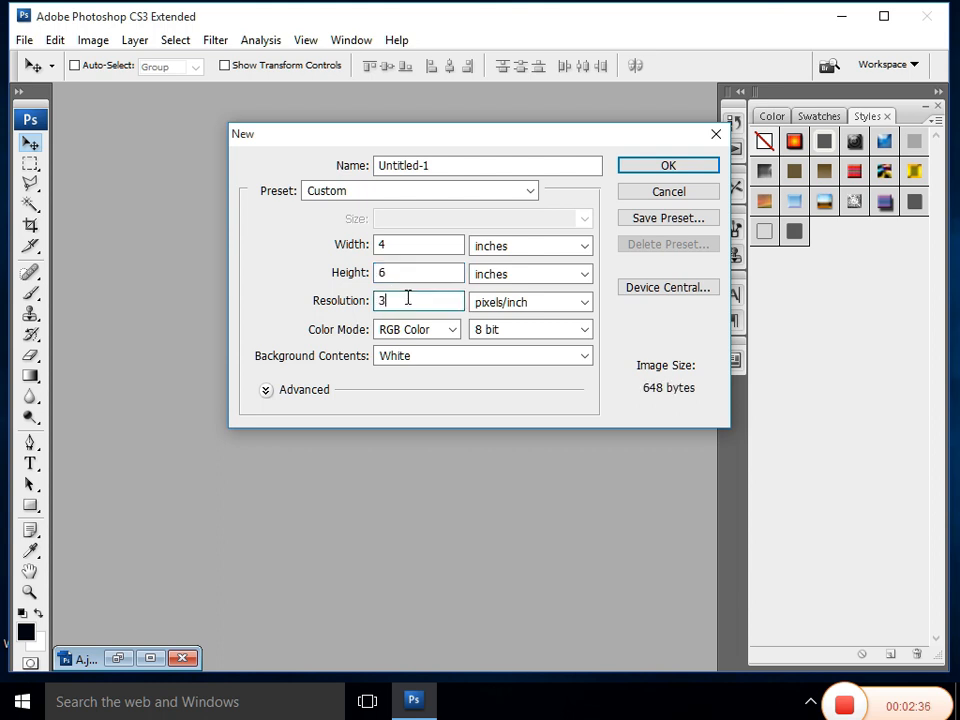
text(300)
click(656, 168)
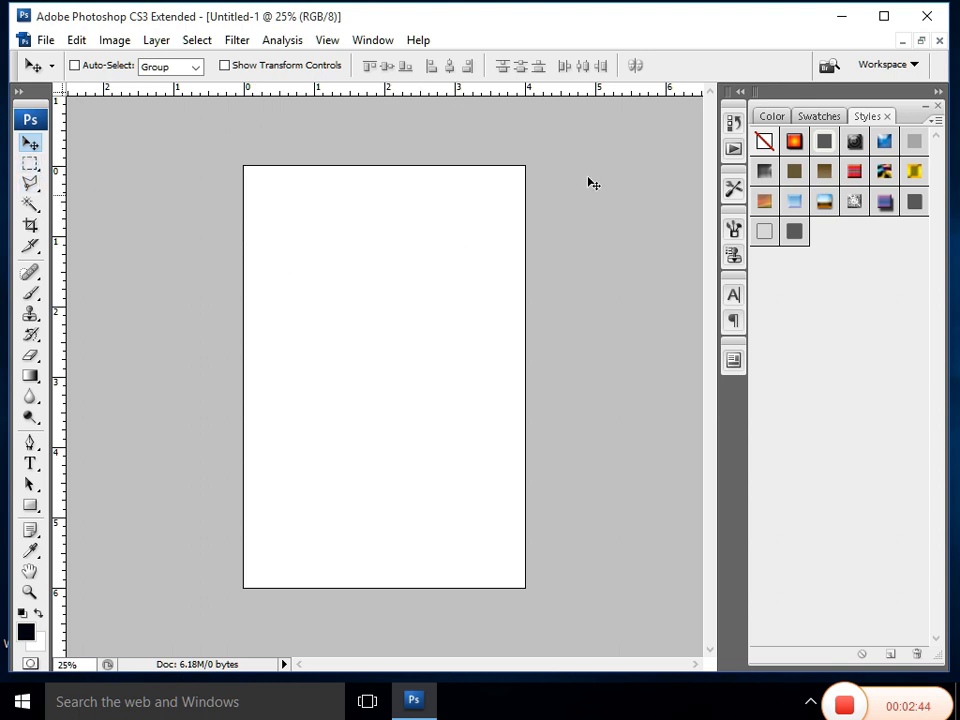
Restore both document windows and cut the entire picture out of A.jpg.
click(921, 41)
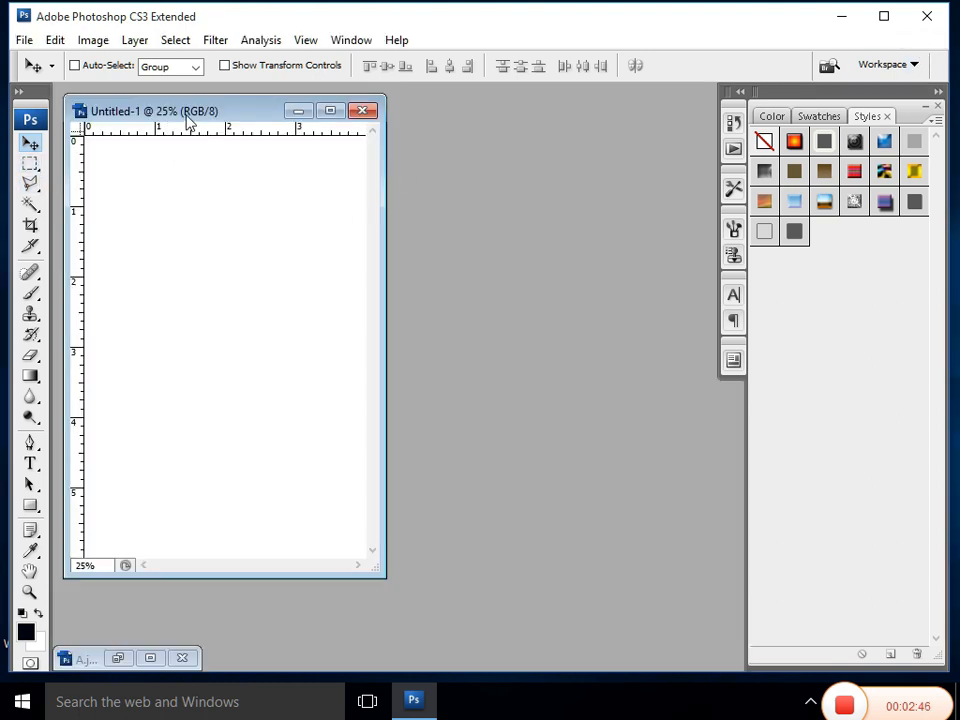
drag(188, 120, 281, 148)
click(118, 658)
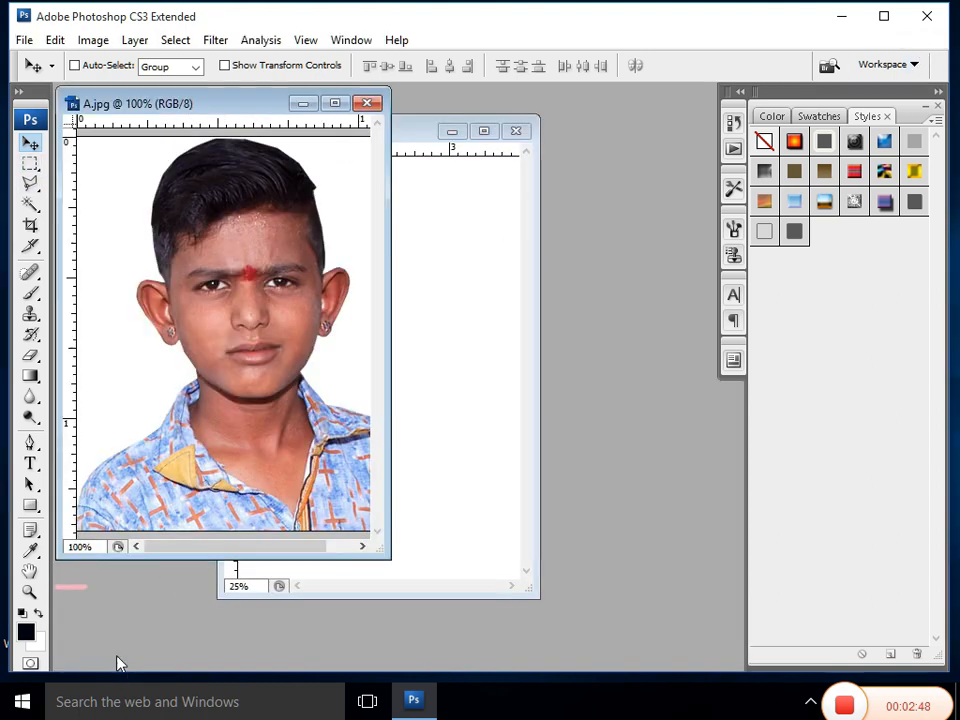
key(ctrl+a)
key(ctrl+x)
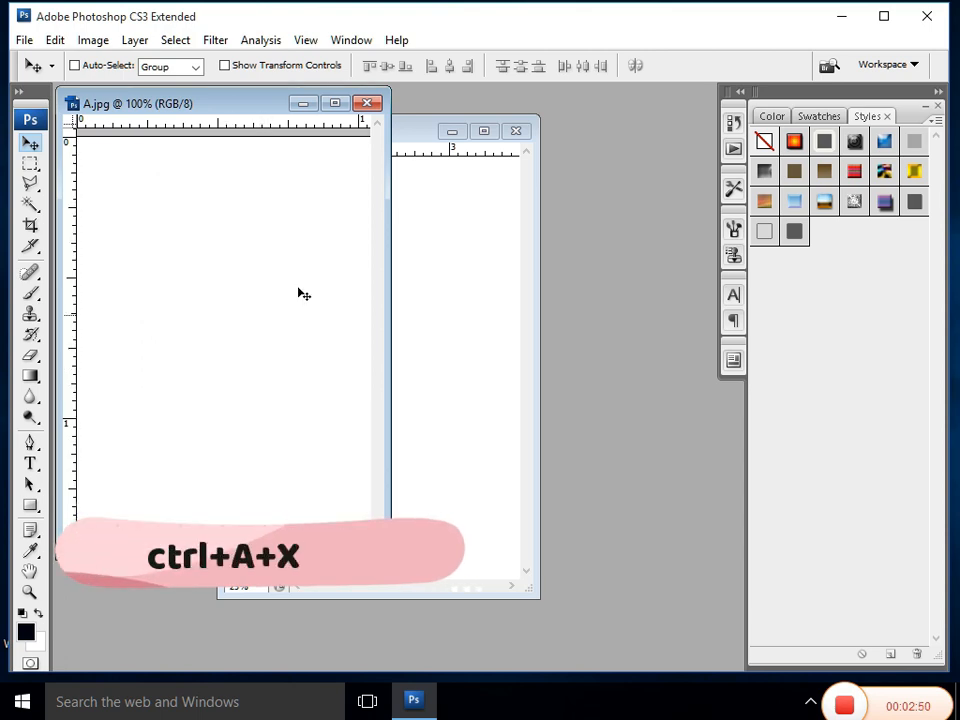
Maximize the blank document and paste the cut photo into it.
click(484, 131)
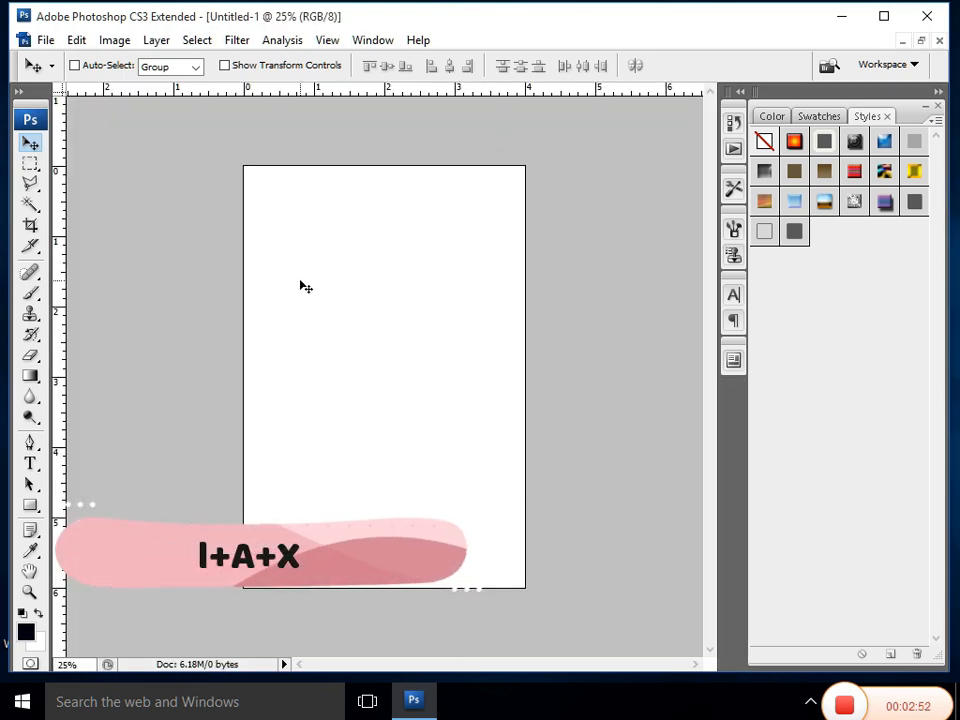
key(w)
click(377, 277)
key(ctrl+v)
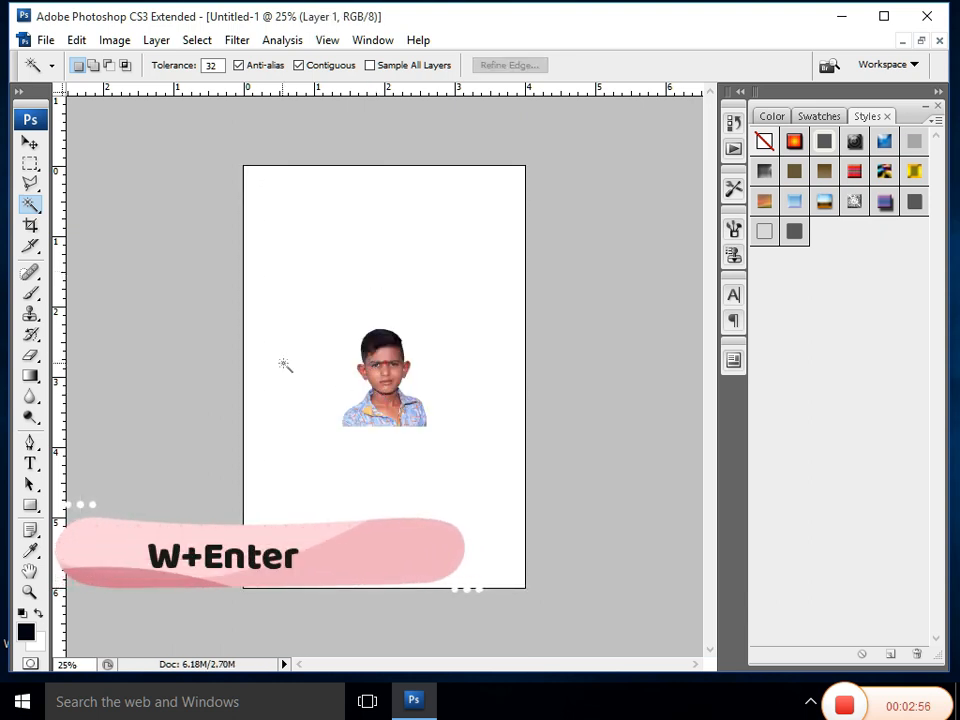
Add a 3 px dark stroke centred on the edge of the pasted photo on Layer 1.
key(v)
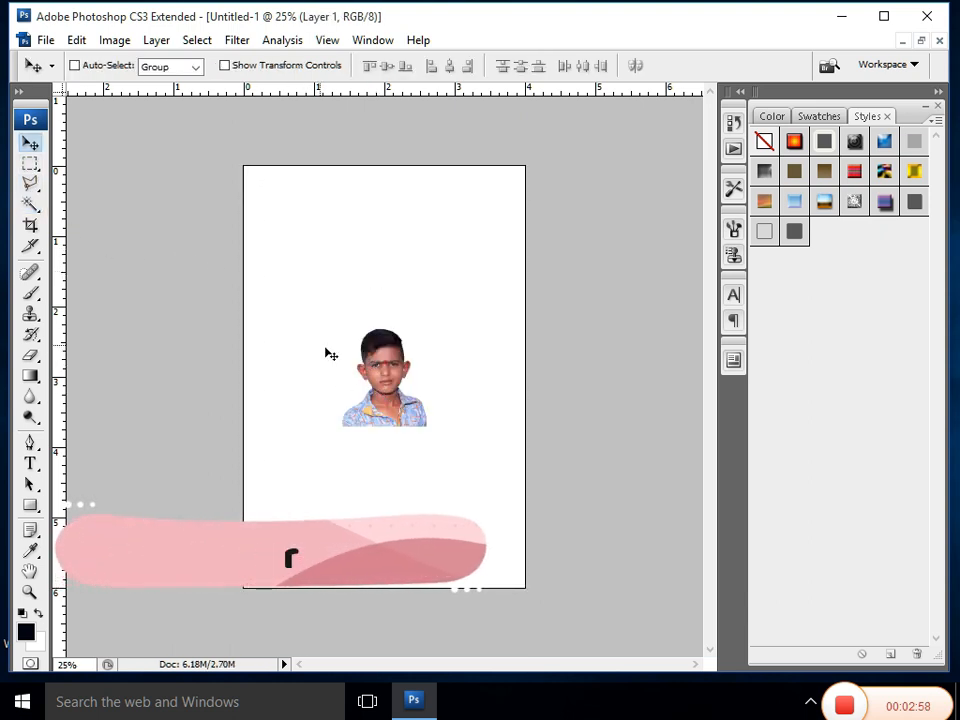
right_click(380, 388)
click(392, 393)
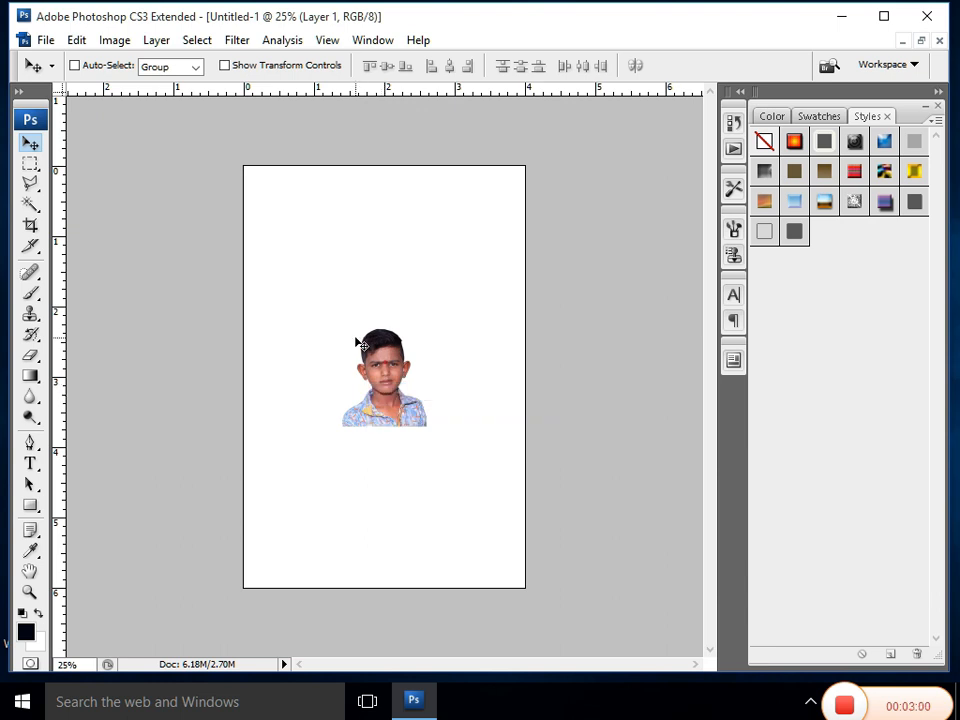
key(alt+e)
key(s)
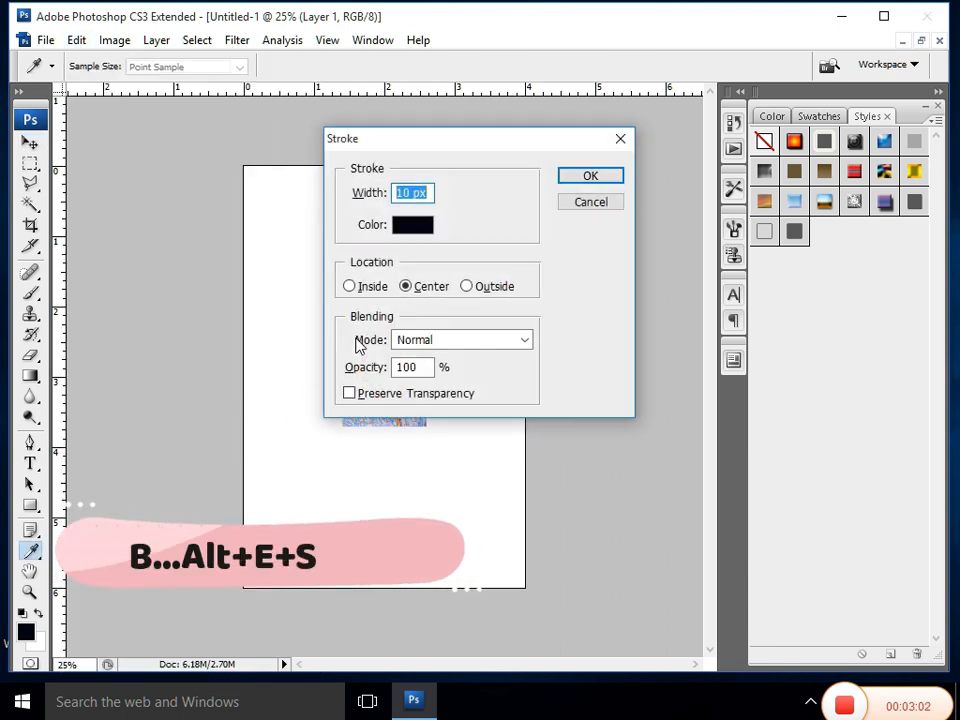
click(428, 193)
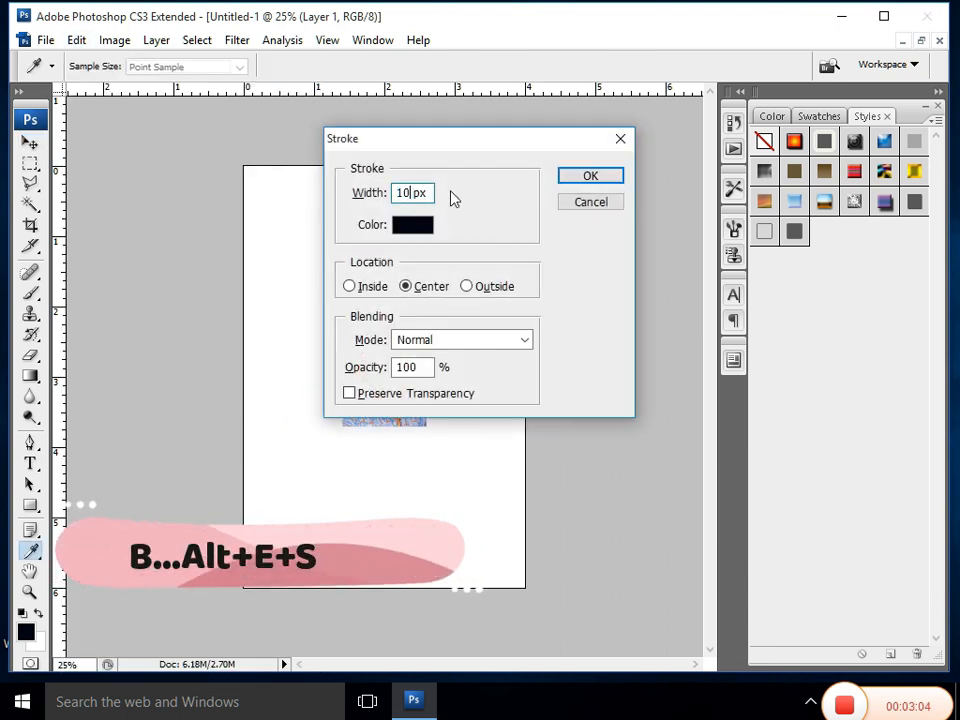
key(BackSpace)
key(BackSpace)
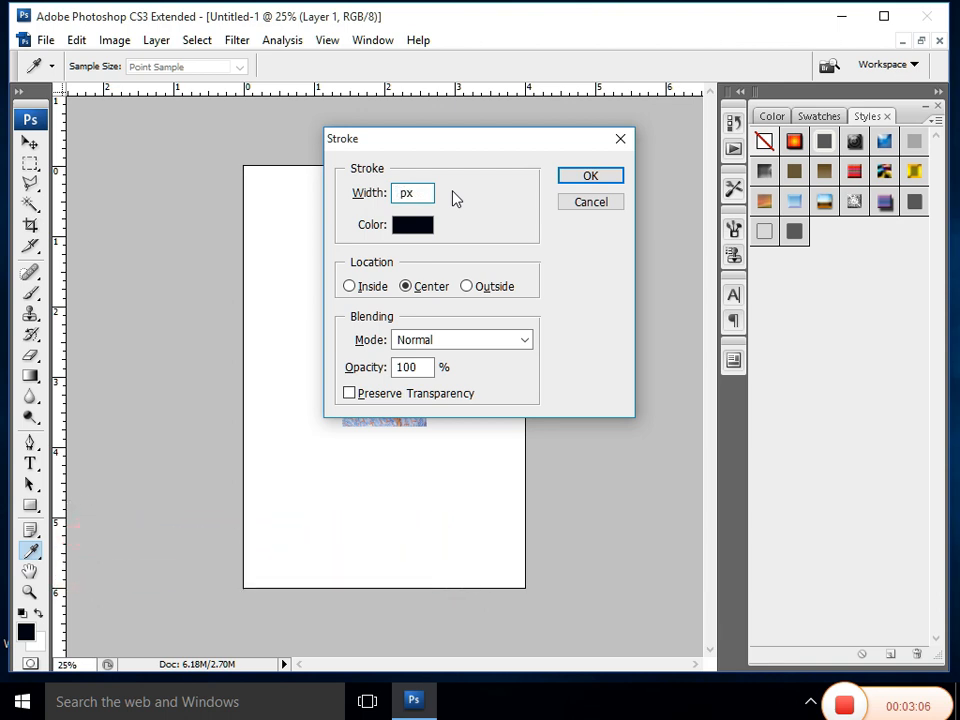
text(3)
click(590, 175)
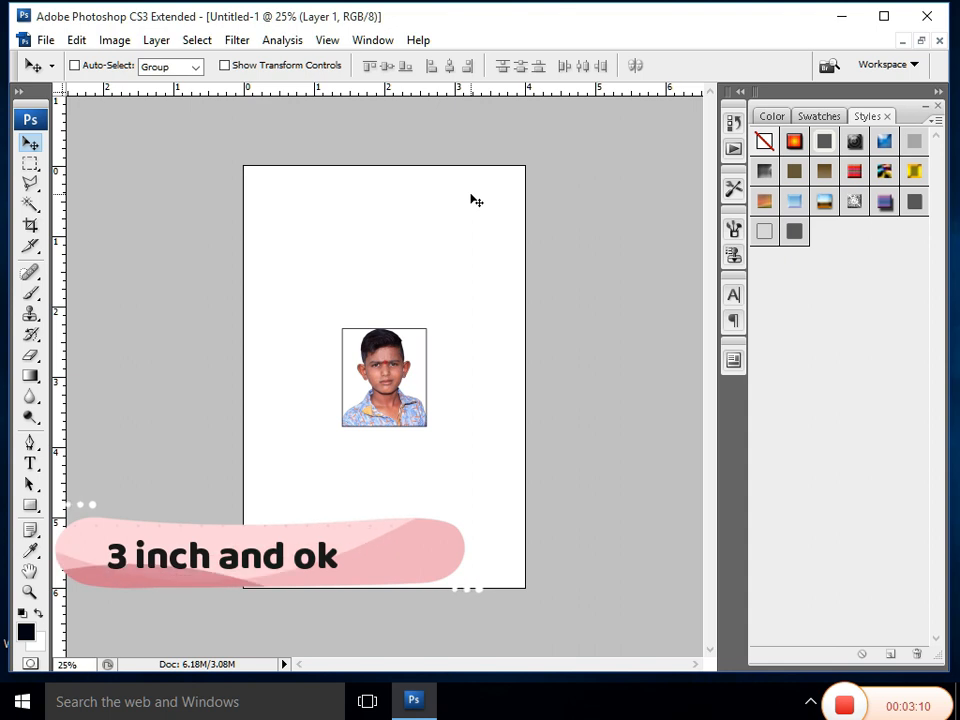
Move the bordered photo to the upper-left corner of the page, leaving a narrow margin from the page edges.
key(ctrl+plus)
key(ctrl+plus)
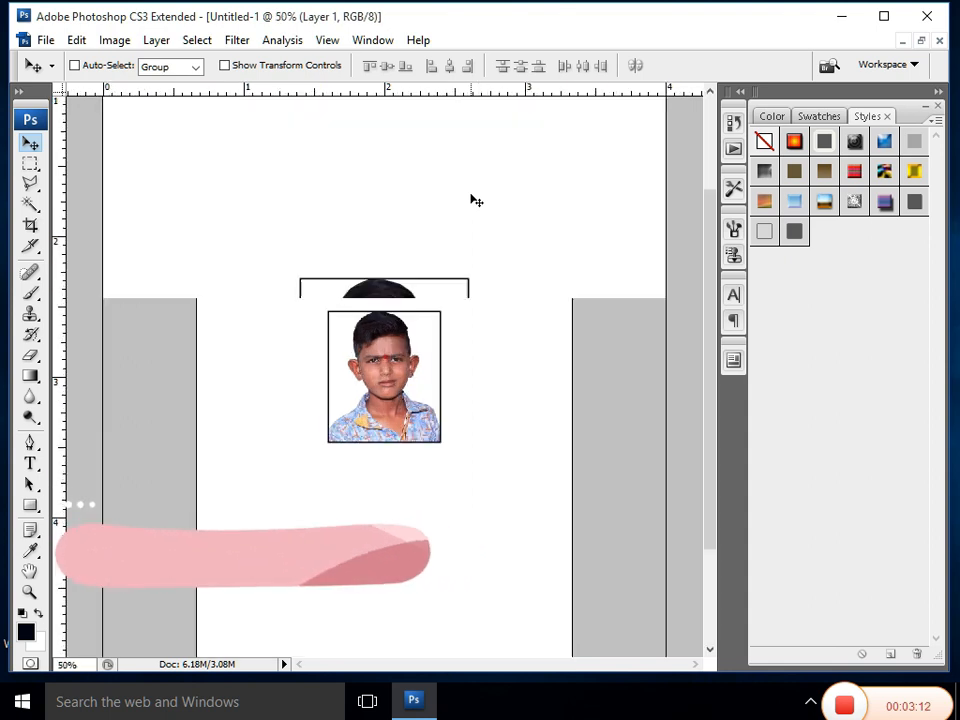
scroll(475, 200, up, 3)
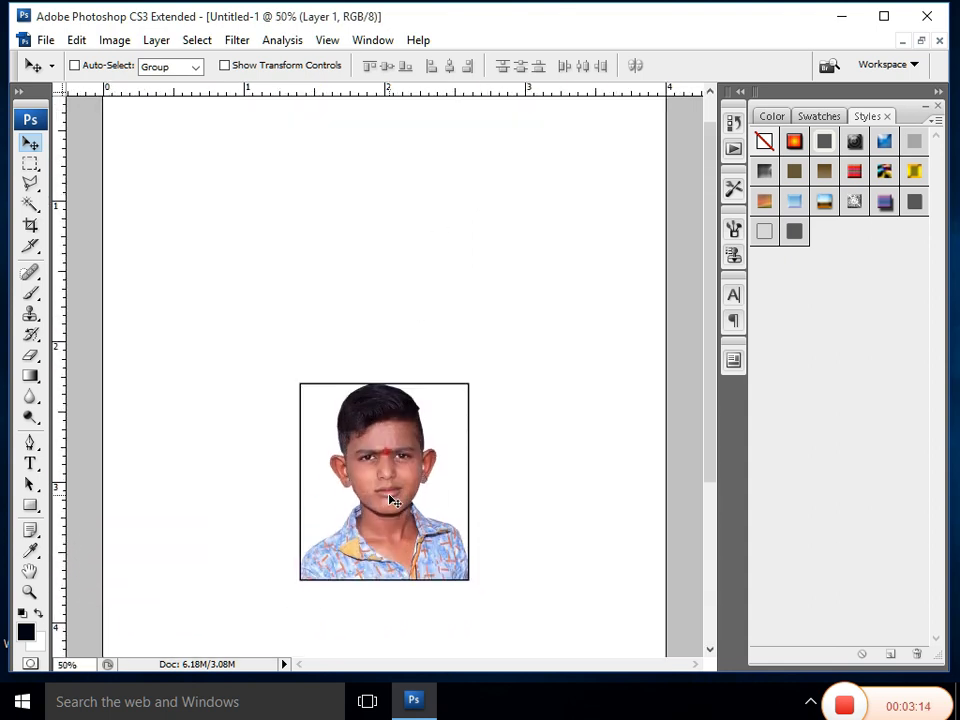
drag(395, 500, 220, 178)
scroll(309, 404, up, 1)
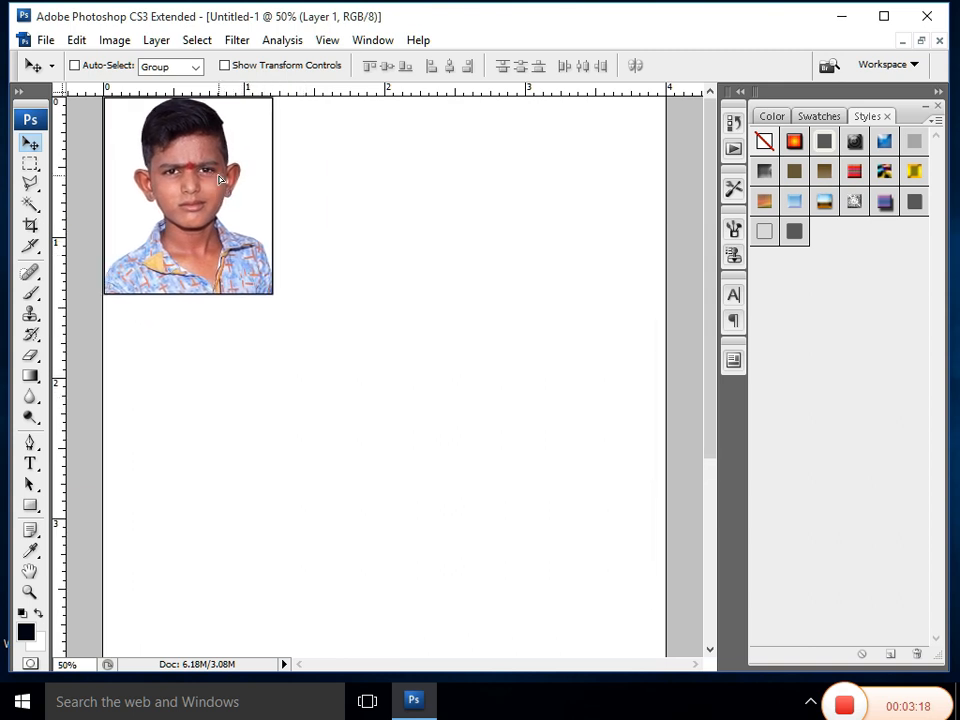
key(Right)
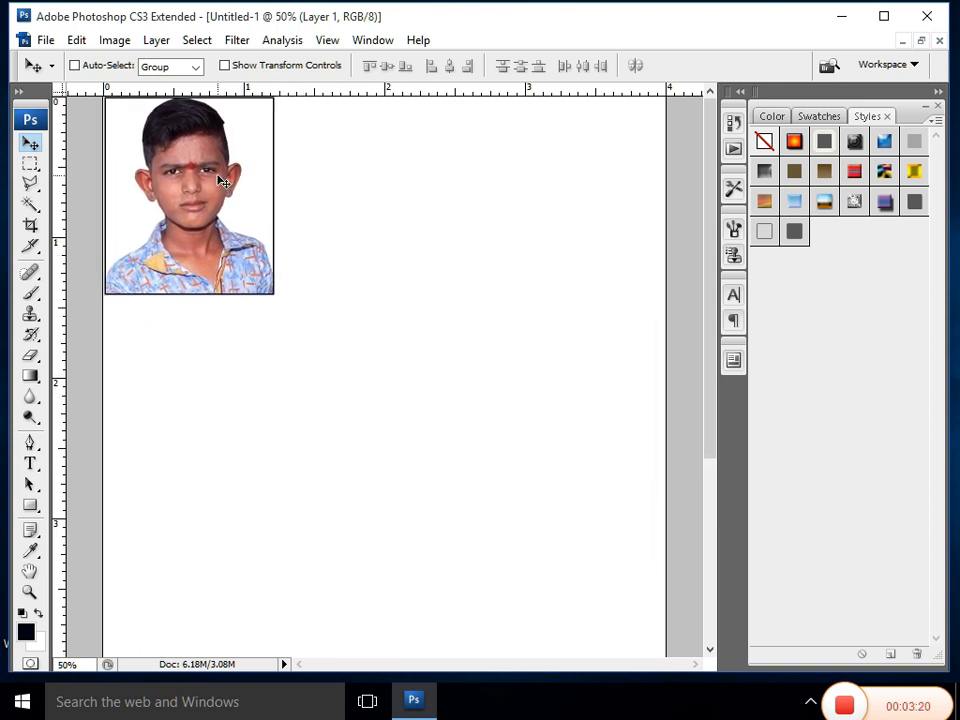
key(Right)
key(Right)
key(Down)
key(Down)
key(Right)
key(Down)
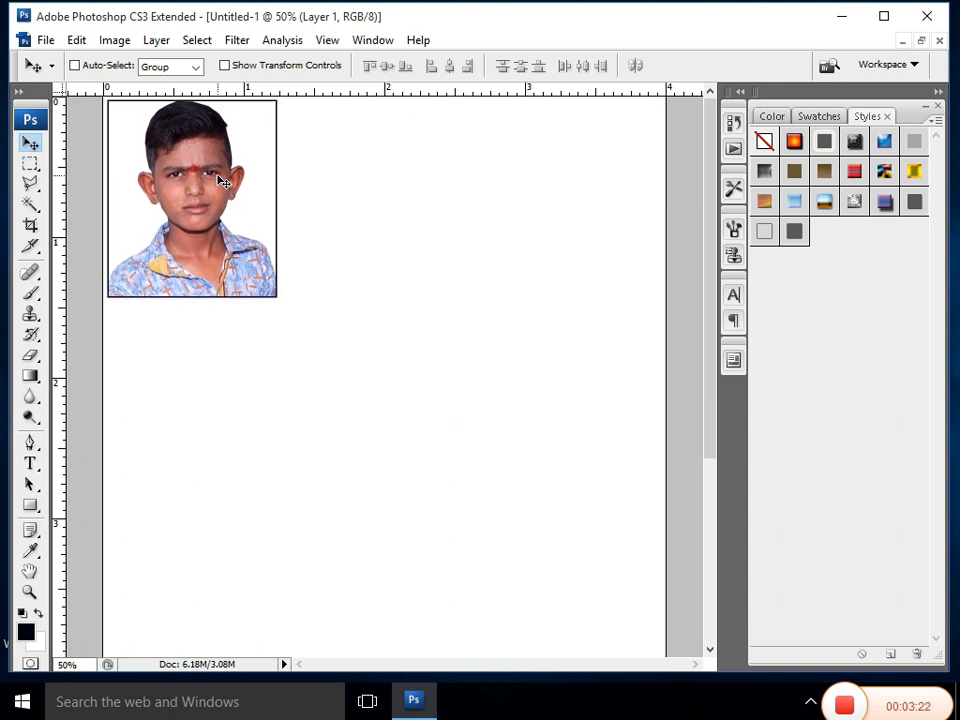
Duplicate the photo twice to form a row of three, and shift the third copy right and slightly down, near the page's right edge.
drag(218, 185, 549, 217)
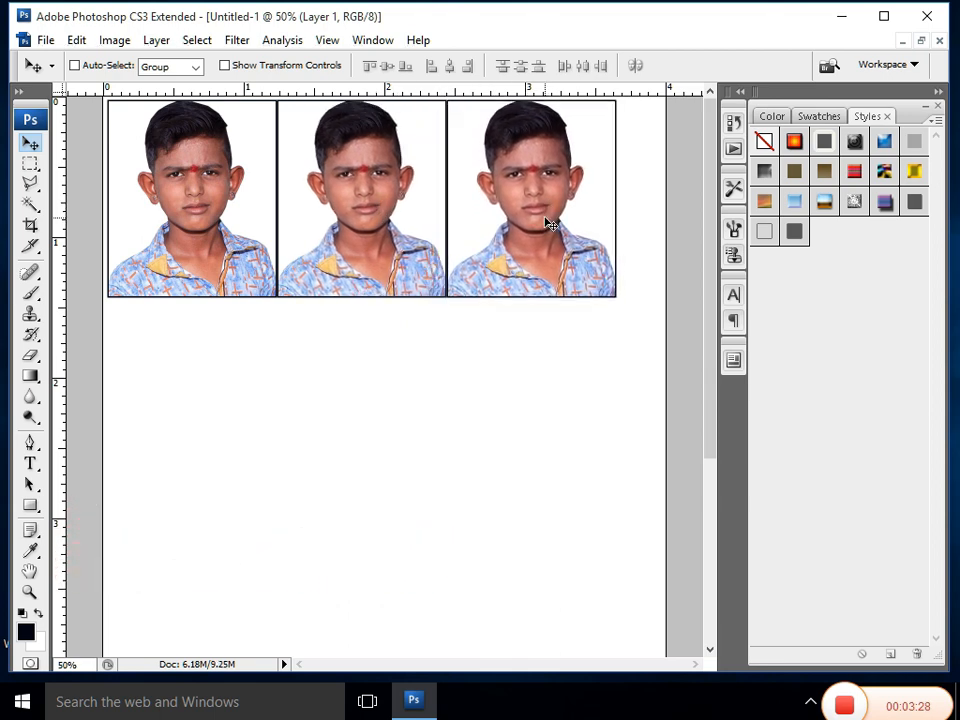
key(Right)
key(Right)
key(Right)
key(Right)
key(Right)
key(Right)
key(Right)
key(Right)
key(Right)
key(Right)
key(Right)
key(Right)
key(Right)
key(Right)
key(Right)
key(Right)
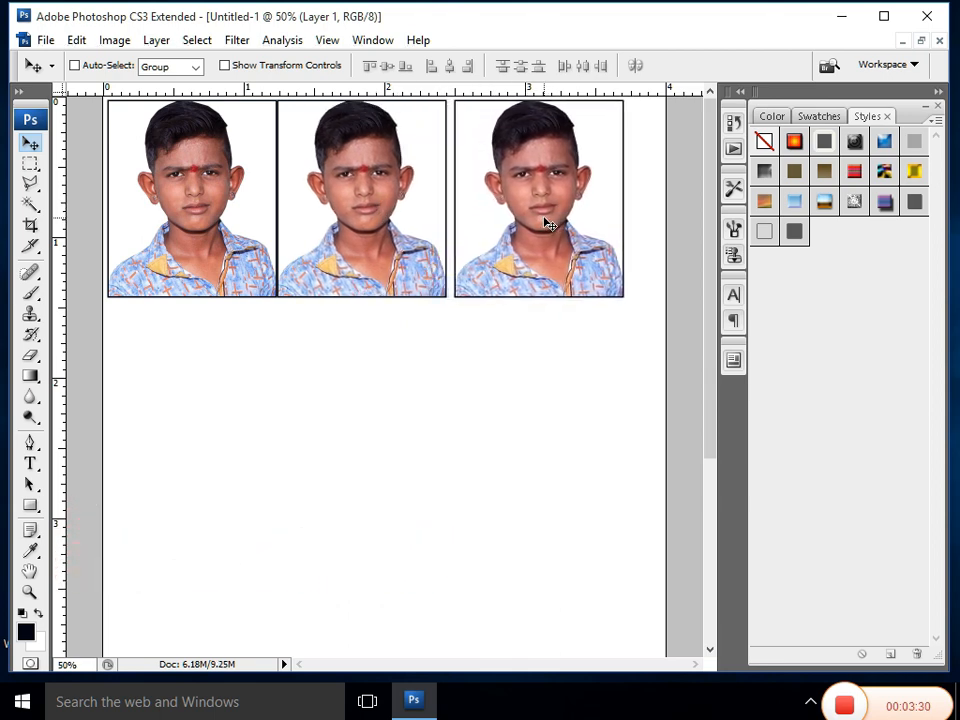
key(Right)
key(Right)
key(Right)
key(Right)
key(Right)
key(Right)
key(Right)
key(Right)
key(Right)
key(Right)
key(Right)
key(Right)
key(Right)
key(Right)
key(Right)
key(Right)
key(Right)
key(Right)
key(Right)
key(Right)
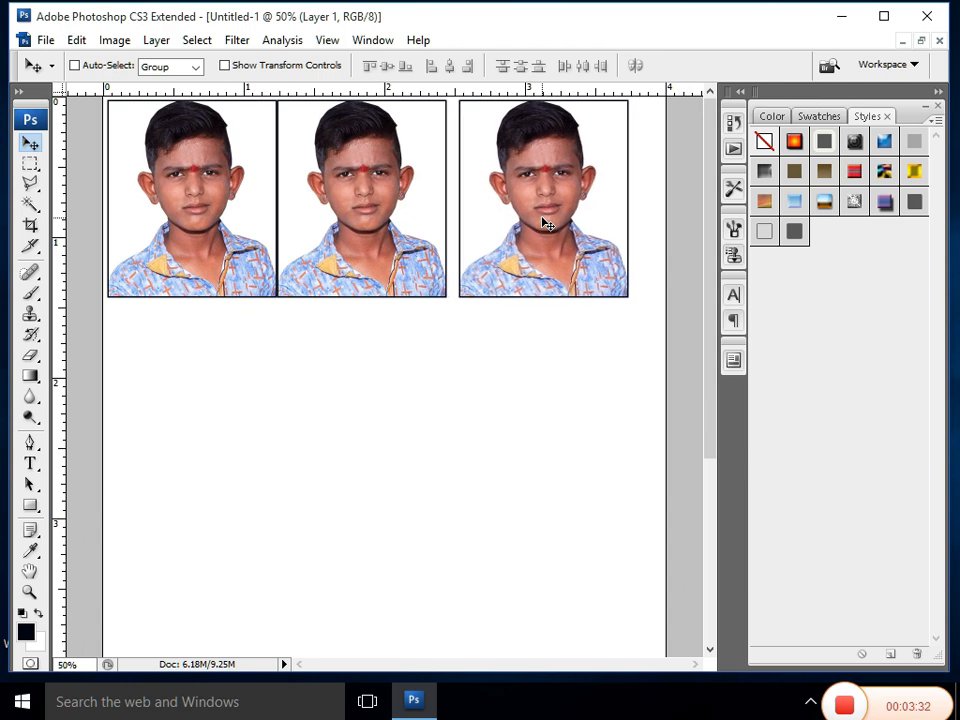
key(Right)
key(Right)
key(Right)
key(Right)
key(Right)
key(Right)
key(Right)
key(Right)
key(Right)
key(Right)
key(Right)
key(Right)
key(Right)
key(Right)
key(Right)
key(Right)
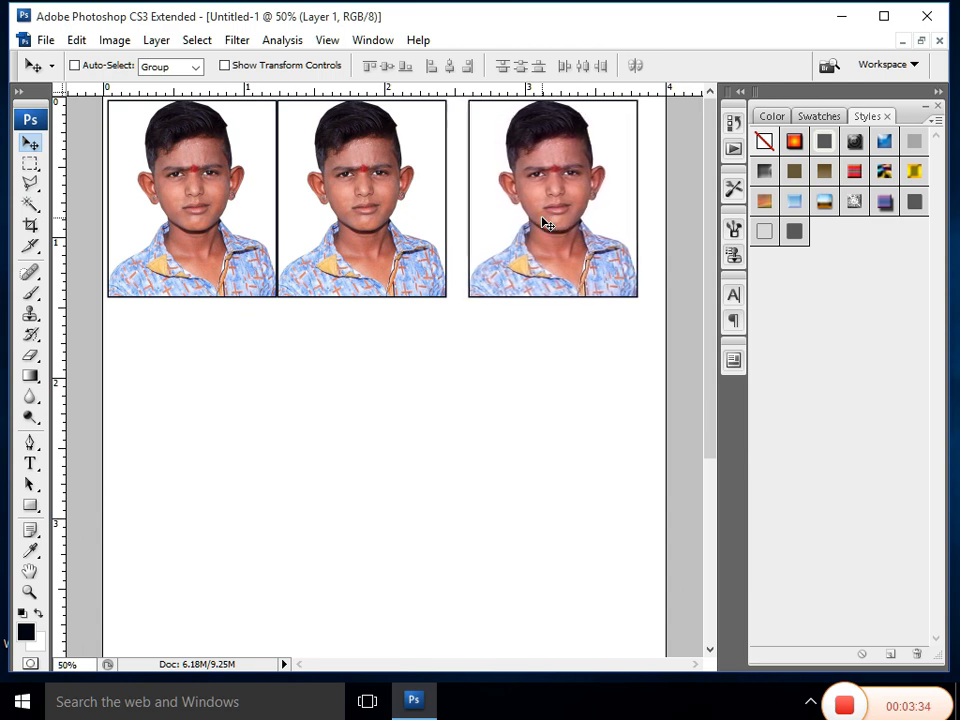
key(Right)
key(Right)
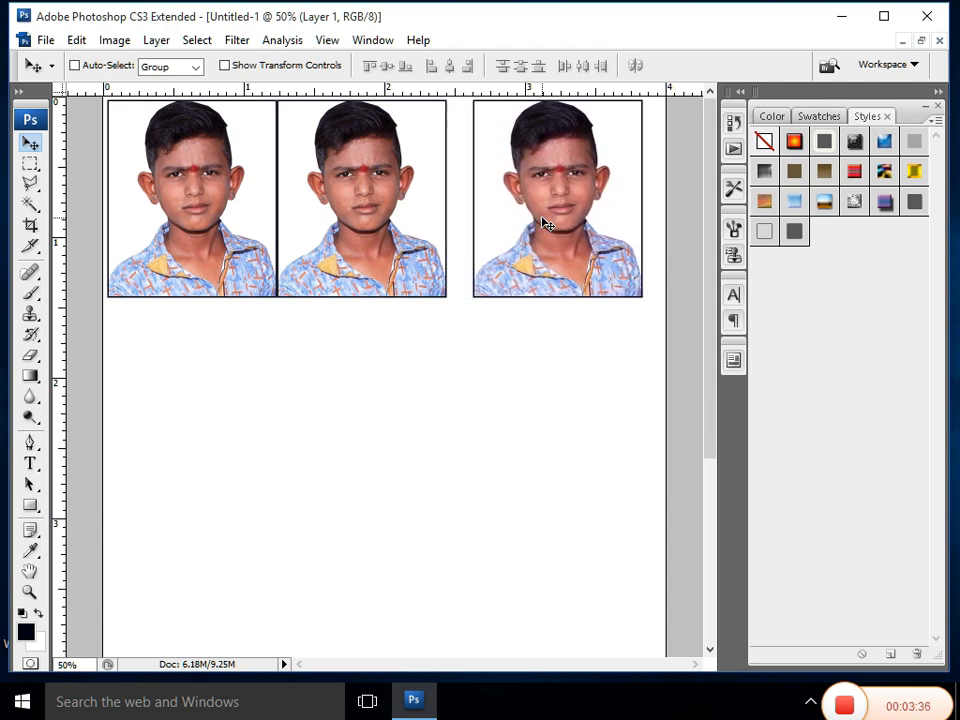
key(Down)
key(Down)
key(Down)
key(Down)
key(Down)
key(Down)
key(Right)
key(Right)
key(Right)
key(Right)
key(Right)
key(Right)
key(Right)
key(Right)
key(Right)
key(Right)
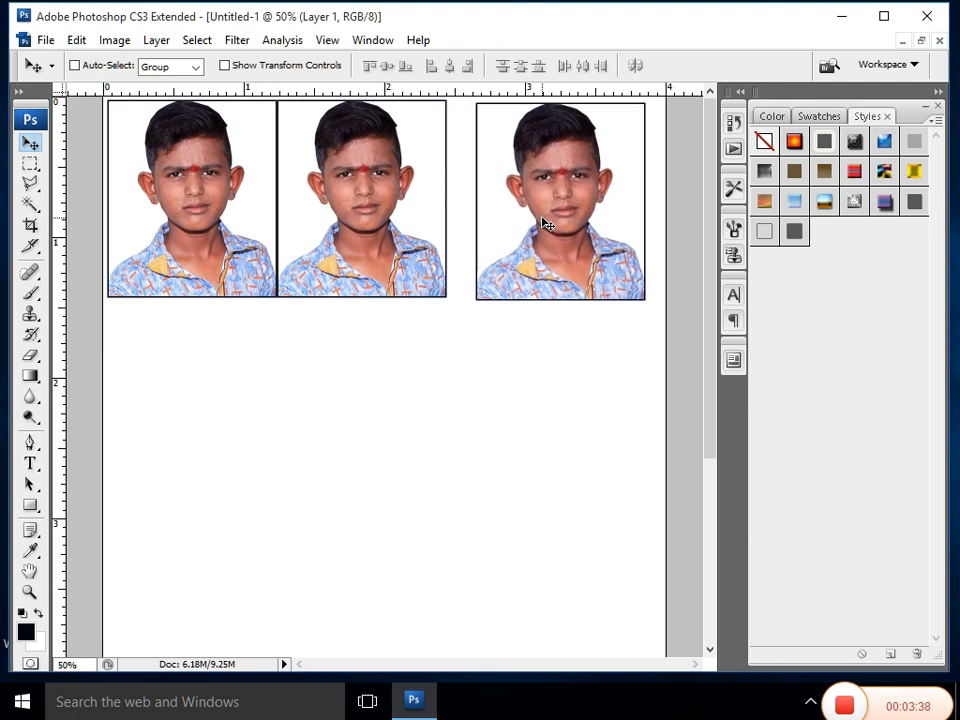
Shift the middle photo, Layer 1 copy, right and slightly down, leaving a narrow gap beside the third photo.
right_click(378, 224)
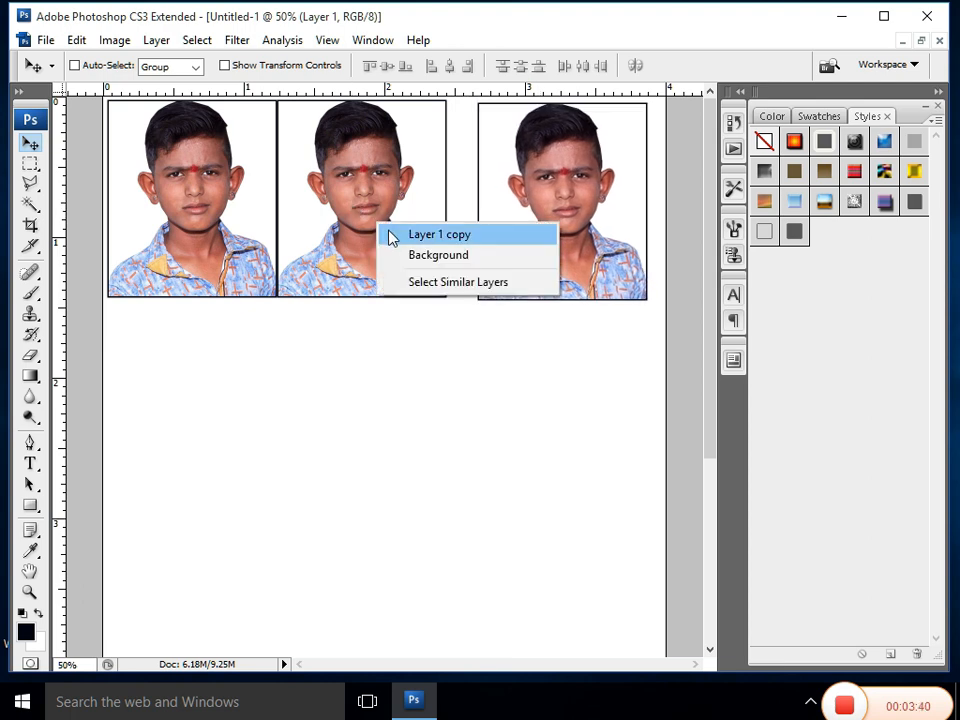
click(390, 234)
key(Right)
key(Right)
key(Right)
key(Right)
key(Right)
key(Right)
key(Right)
key(Right)
key(Right)
key(Right)
key(Right)
key(Right)
key(Right)
key(Right)
key(Right)
key(Right)
key(Right)
key(Right)
key(Right)
key(Right)
key(Right)
key(Right)
key(Right)
key(Right)
key(Right)
key(Right)
key(Right)
key(Right)
key(Right)
key(Right)
key(Right)
key(Right)
key(Right)
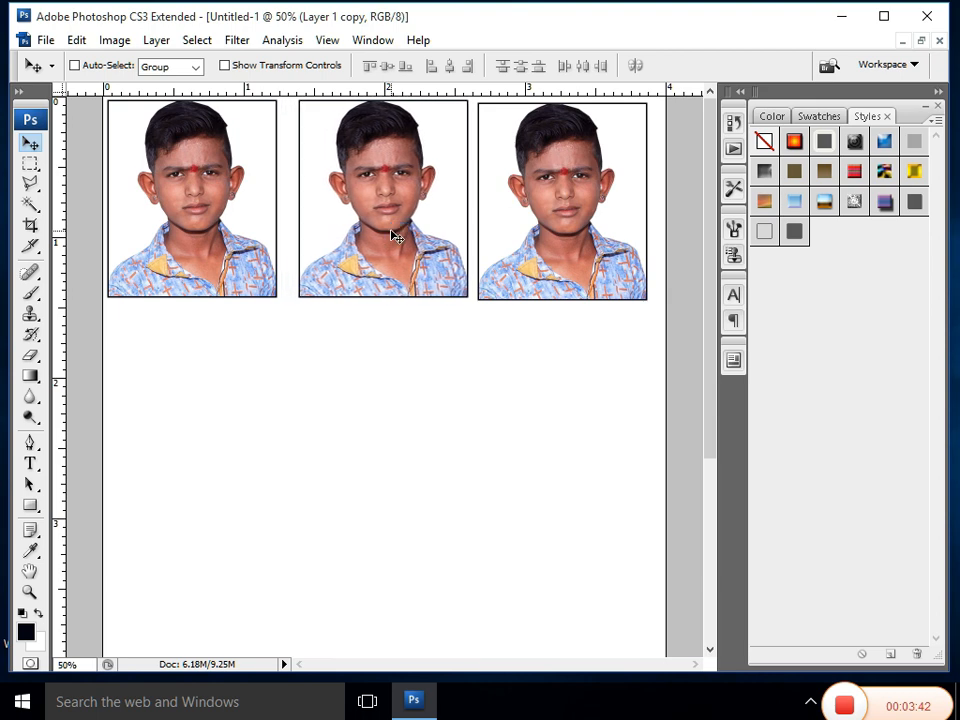
key(Down)
key(Down)
key(Down)
key(Down)
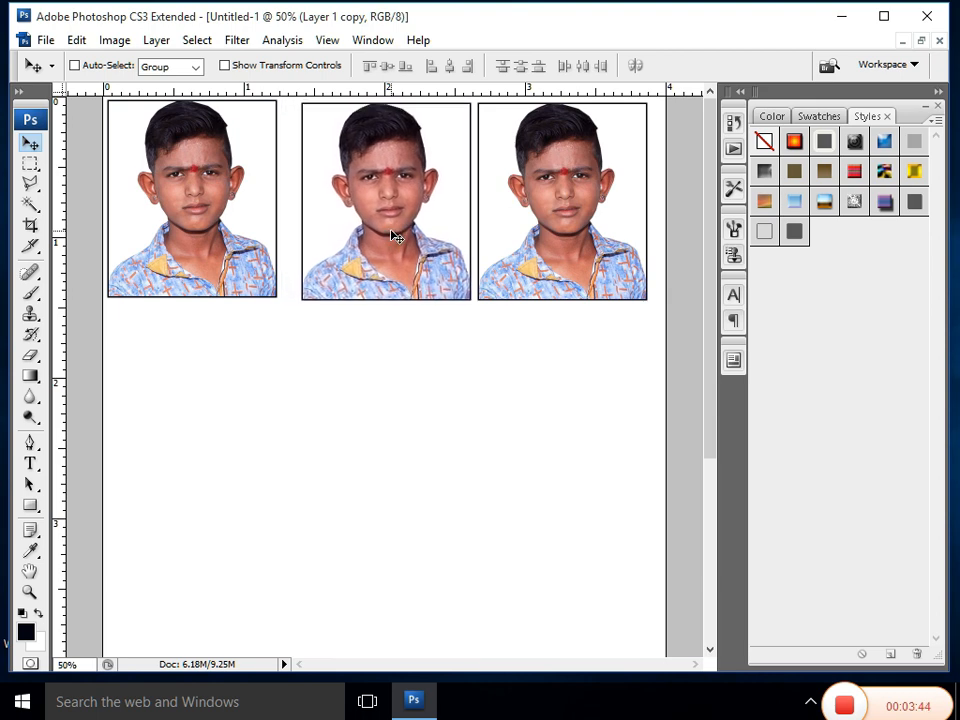
key(Right)
Shift the first photo, Layer 1, right and slightly down to line up with the other two at an even gap.
right_click(203, 215)
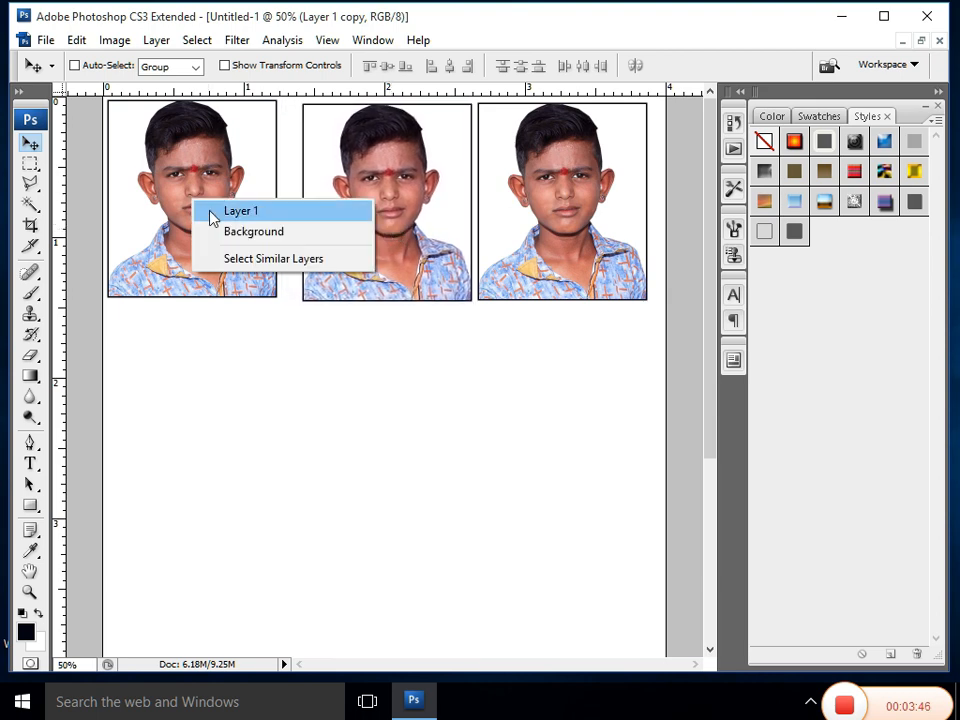
click(212, 211)
key(Down)
key(Down)
key(Down)
key(Down)
key(Down)
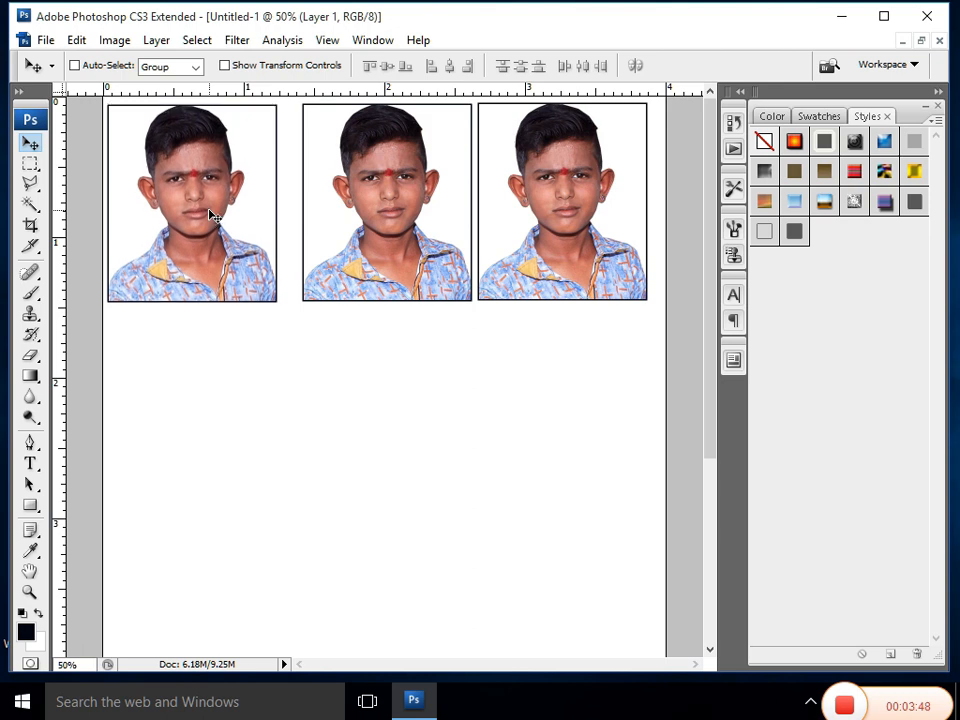
key(Right)
key(Right)
key(Right)
key(Right)
key(Right)
key(Right)
key(Right)
key(Right)
key(Right)
drag(208, 210, 213, 215)
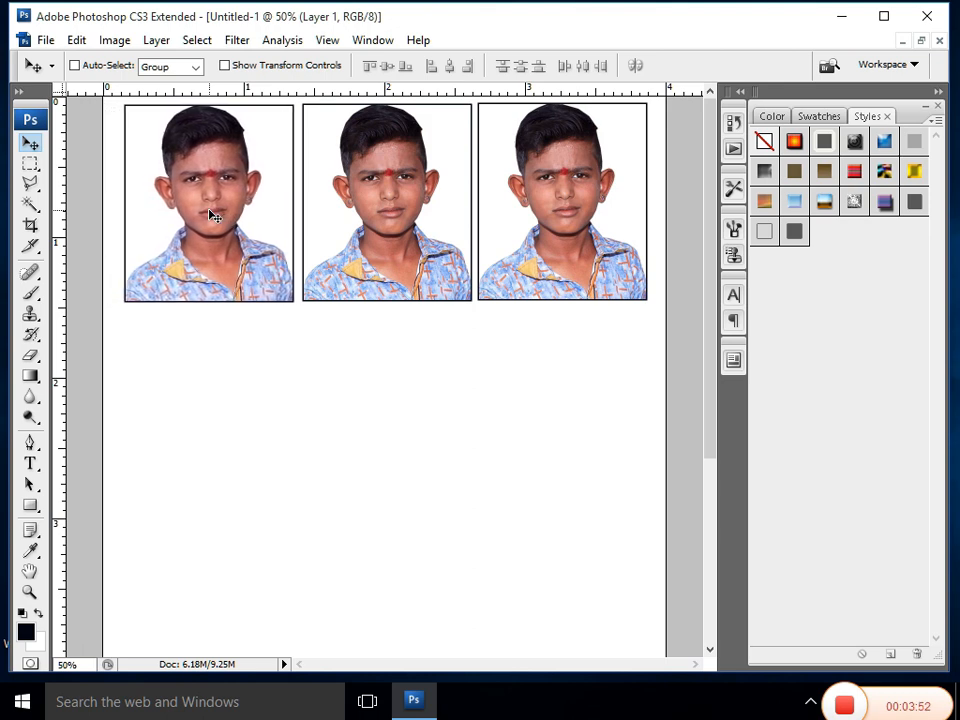
key(Right)
key(Right)
key(Up)
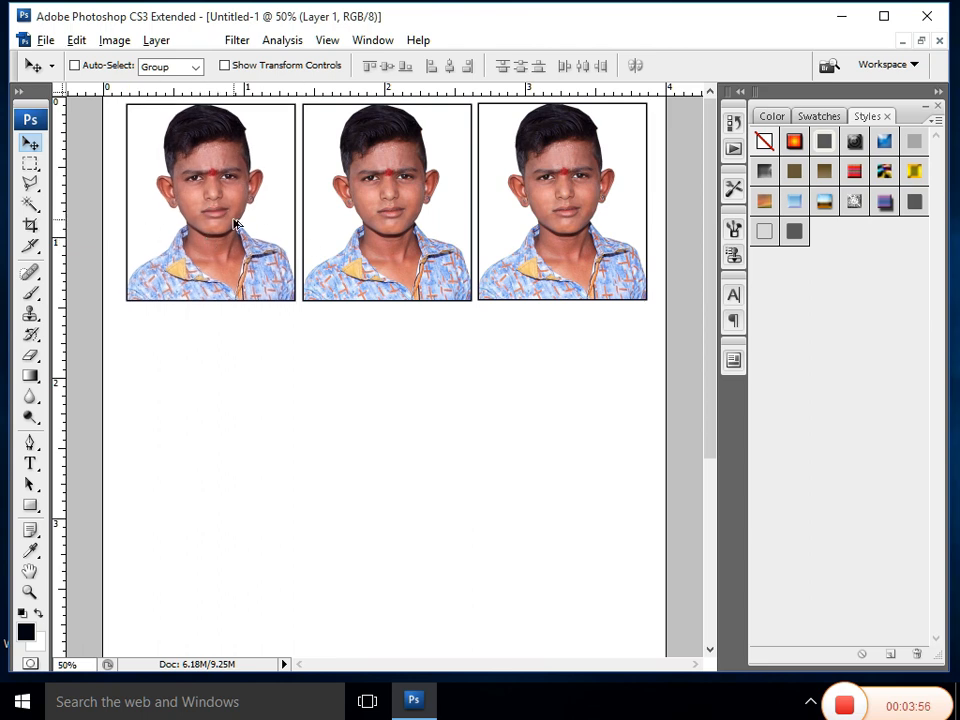
Duplicate the first photo three times to form a second row of photos just below the first row.
drag(214, 210, 546, 400)
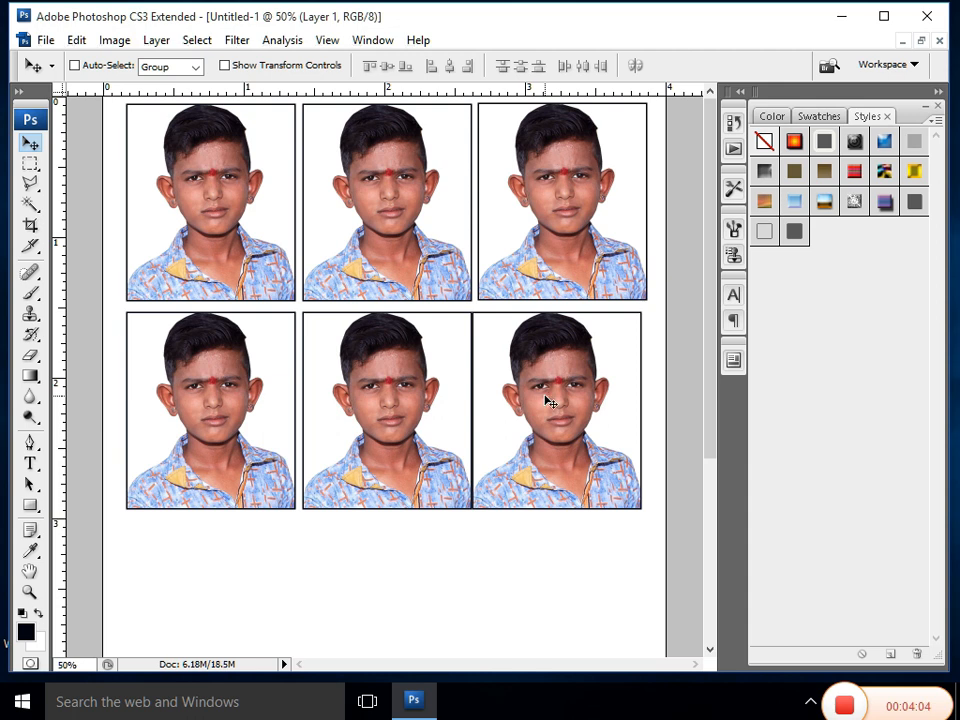
Shift the third photo of the second row right to leave a narrow gap beside the middle photo.
key(Right)
key(Right)
key(Right)
key(Right)
key(Right)
key(Right)
key(Right)
key(Right)
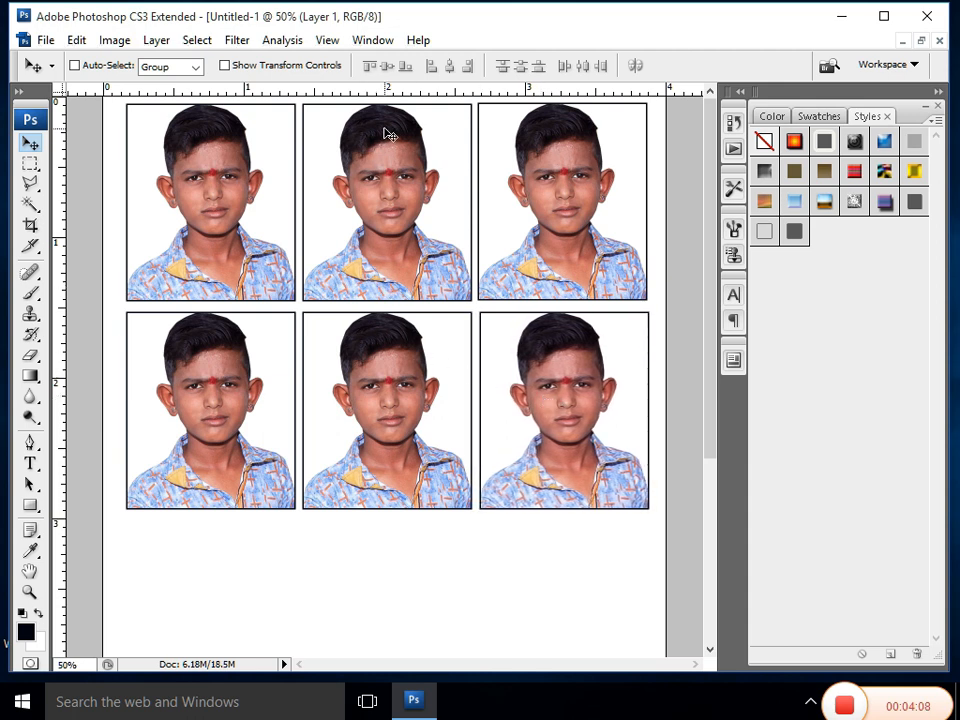
Place a horizontal guide just below the second row and duplicate the row's third photo beneath it, shifted slightly right into column alignment.
drag(375, 97, 291, 519)
scroll(294, 523, down, 5)
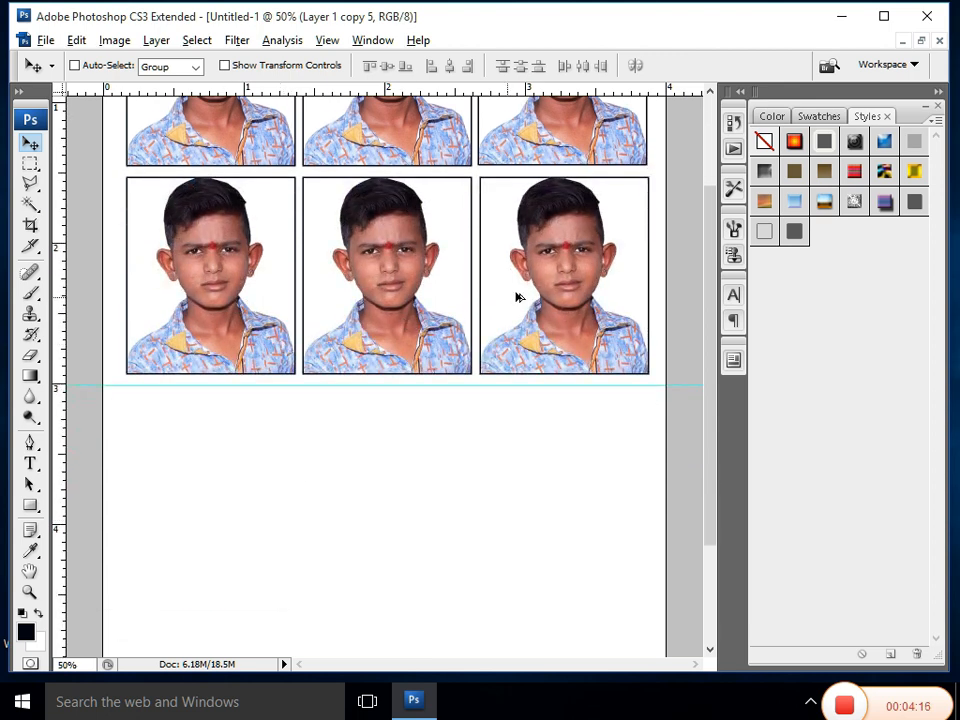
drag(550, 293, 543, 487)
key(Right)
key(Right)
key(Right)
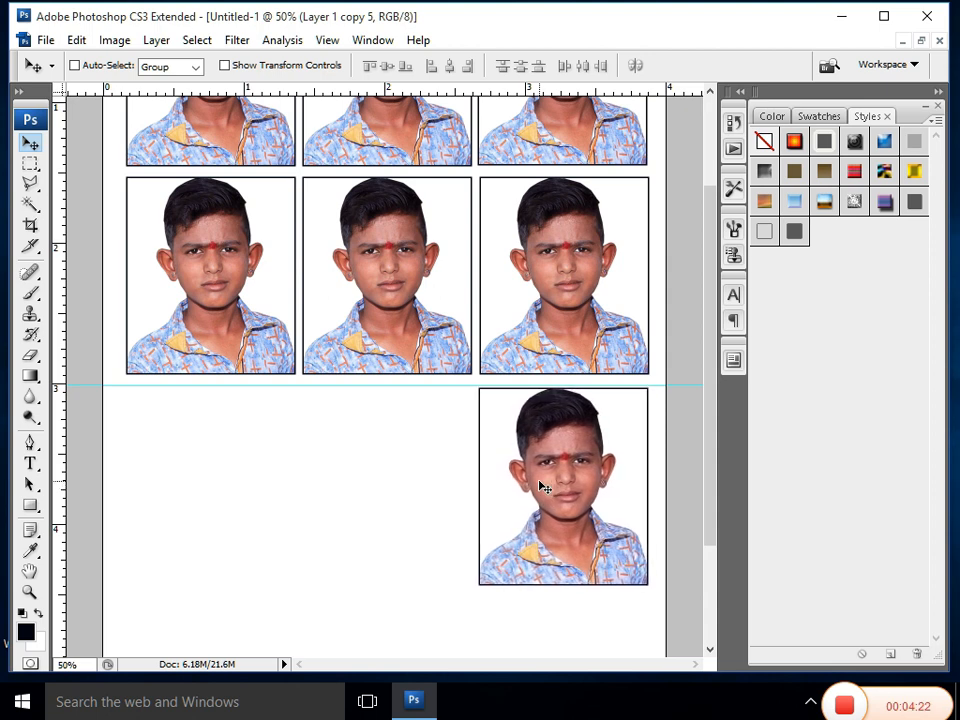
key(Right)
key(Right)
Duplicate the third row's photo into the middle column and shift it right to line up with the photo above.
scroll(540, 486, down, 1)
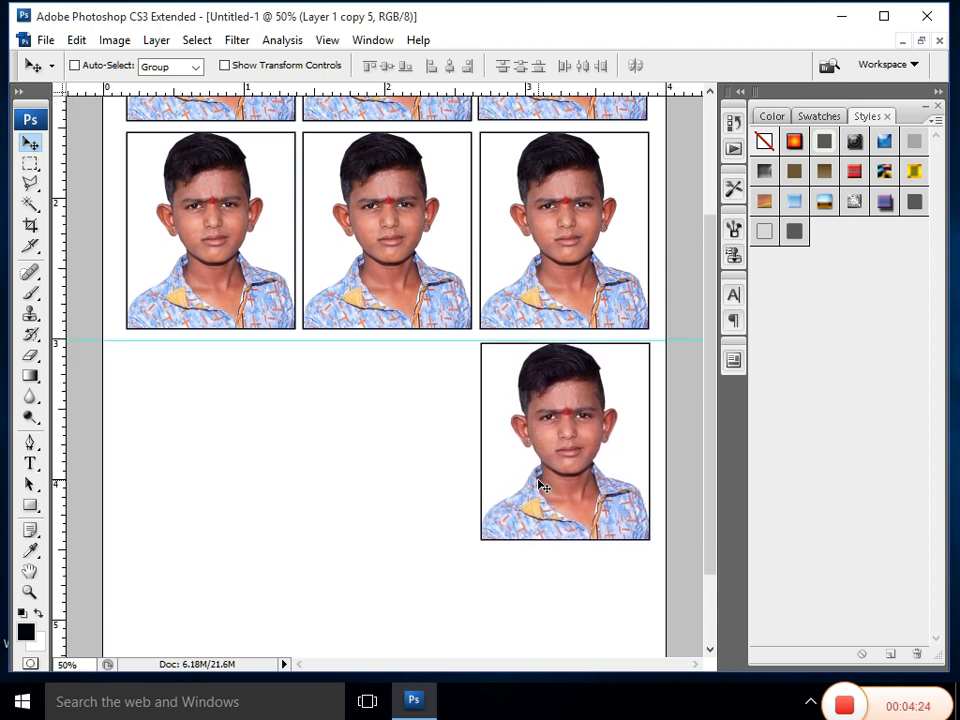
scroll(540, 486, down, 1)
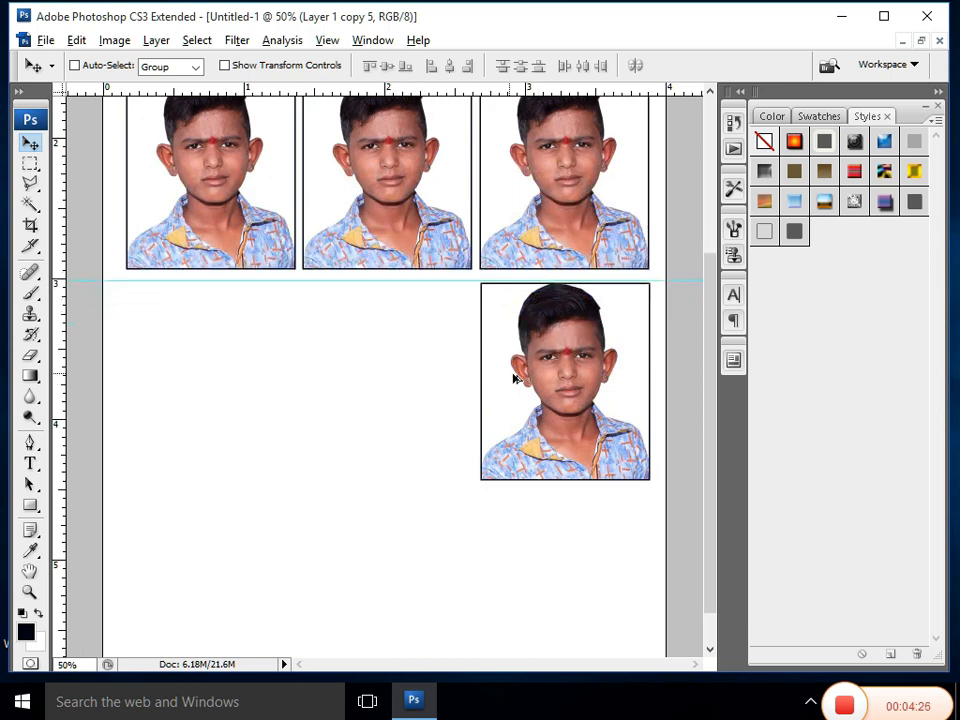
drag(513, 378, 391, 389)
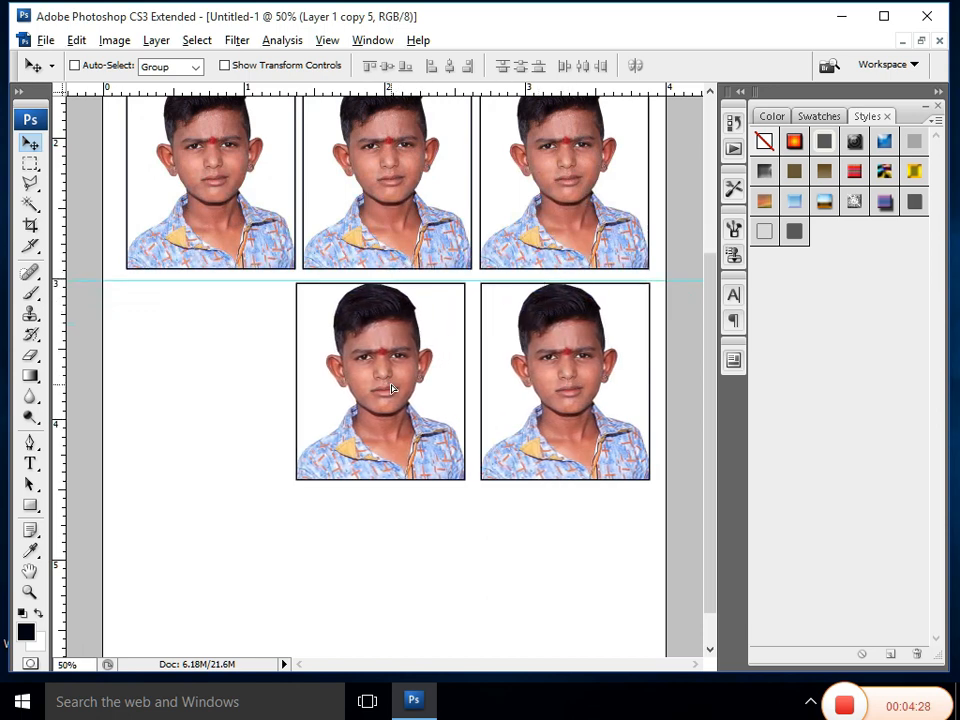
key(Right)
key(Right)
key(Right)
key(Right)
key(Right)
key(Right)
key(Right)
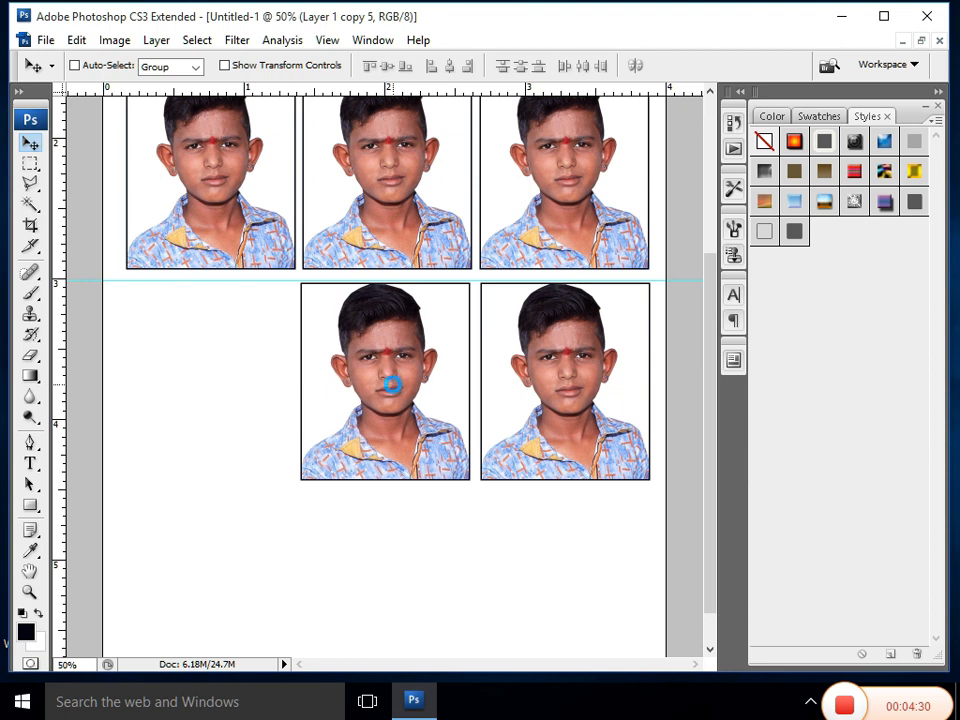
key(Right)
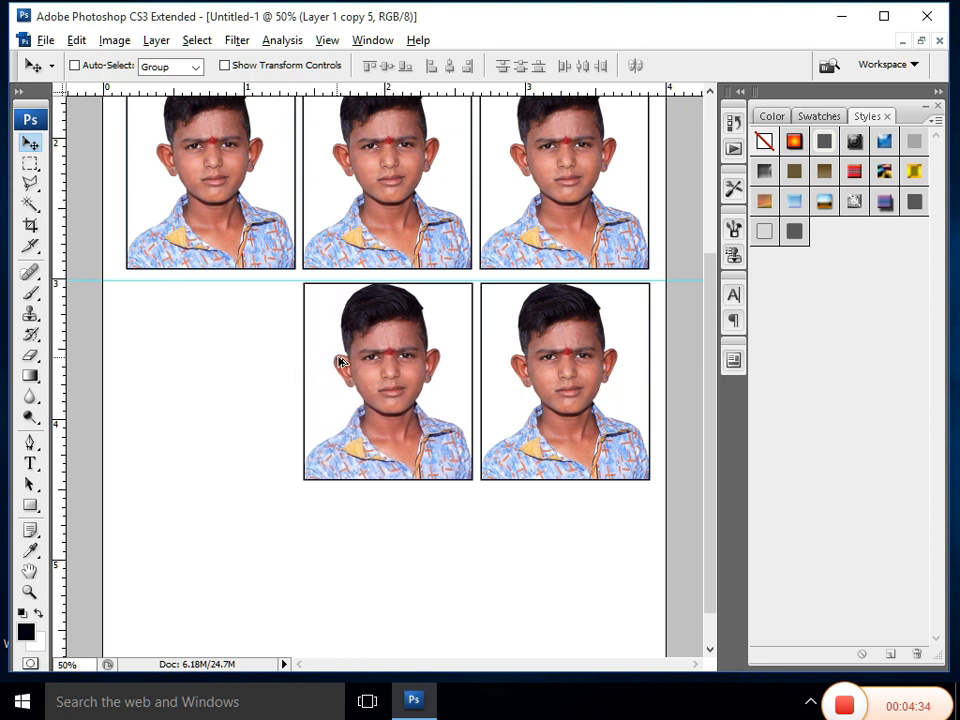
Duplicate the third row's middle photo into the first column and shift it left to leave an even gap.
drag(337, 360, 170, 366)
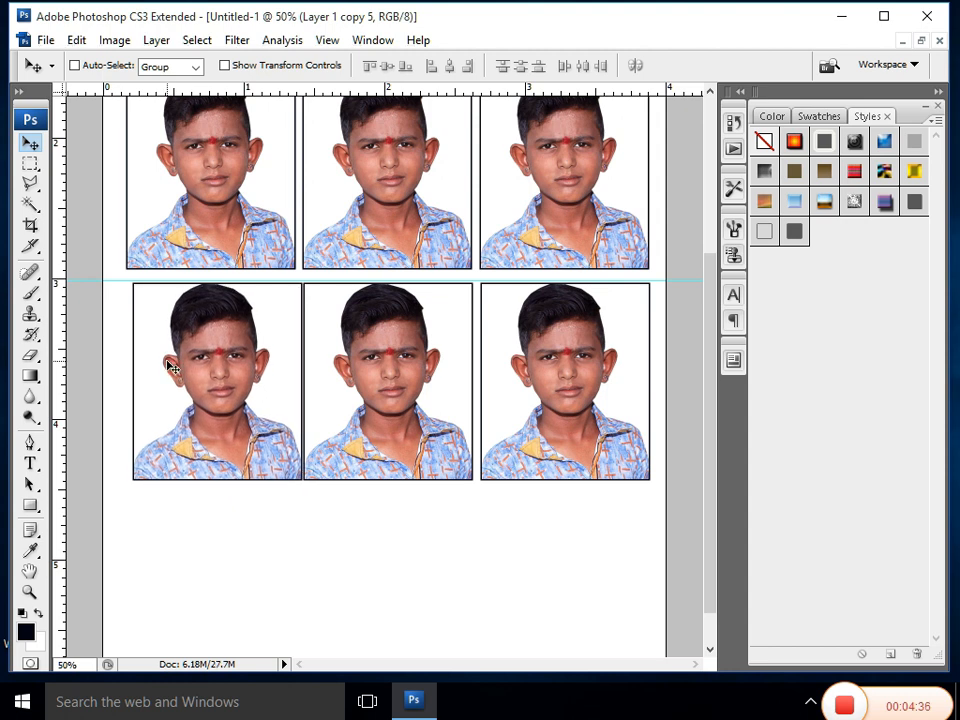
key(Left)
key(Left)
key(Left)
key(Left)
key(Left)
key(Left)
key(Left)
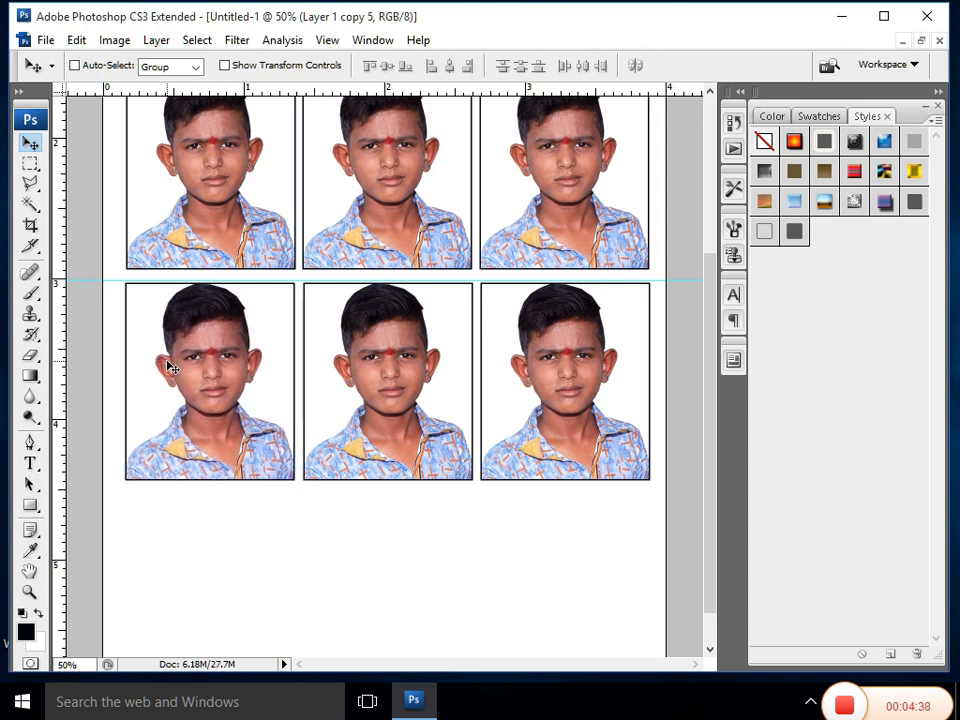
Duplicate the third row's first photo directly below to start a fourth row, and shift it down to leave a narrow gap.
scroll(172, 368, down, 2)
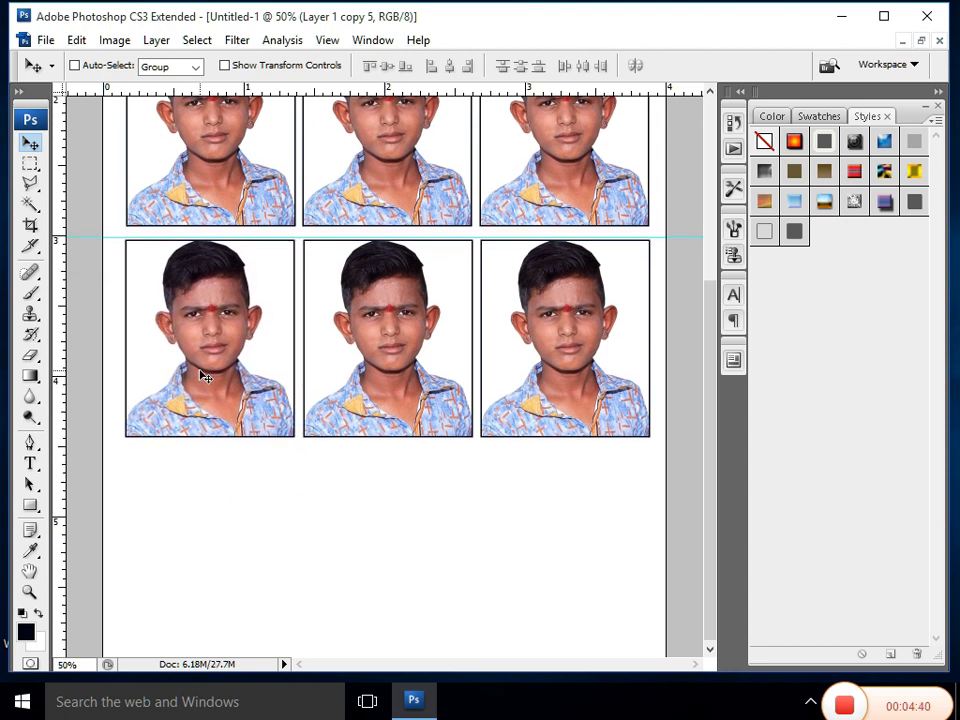
drag(197, 362, 195, 556)
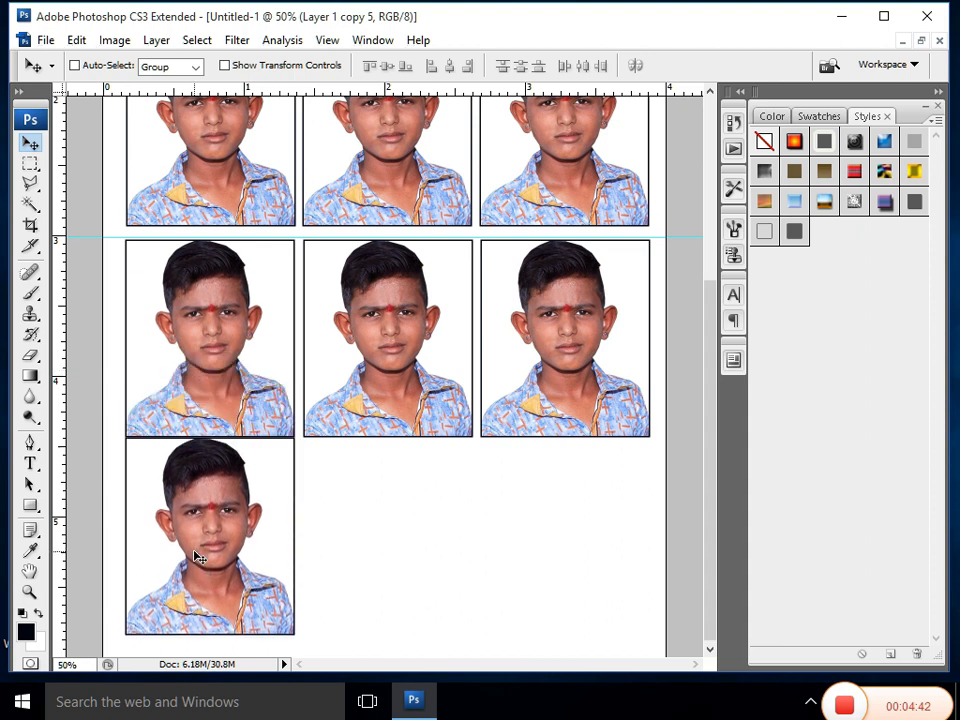
key(Down)
key(Down)
key(Down)
key(Down)
key(Down)
key(Down)
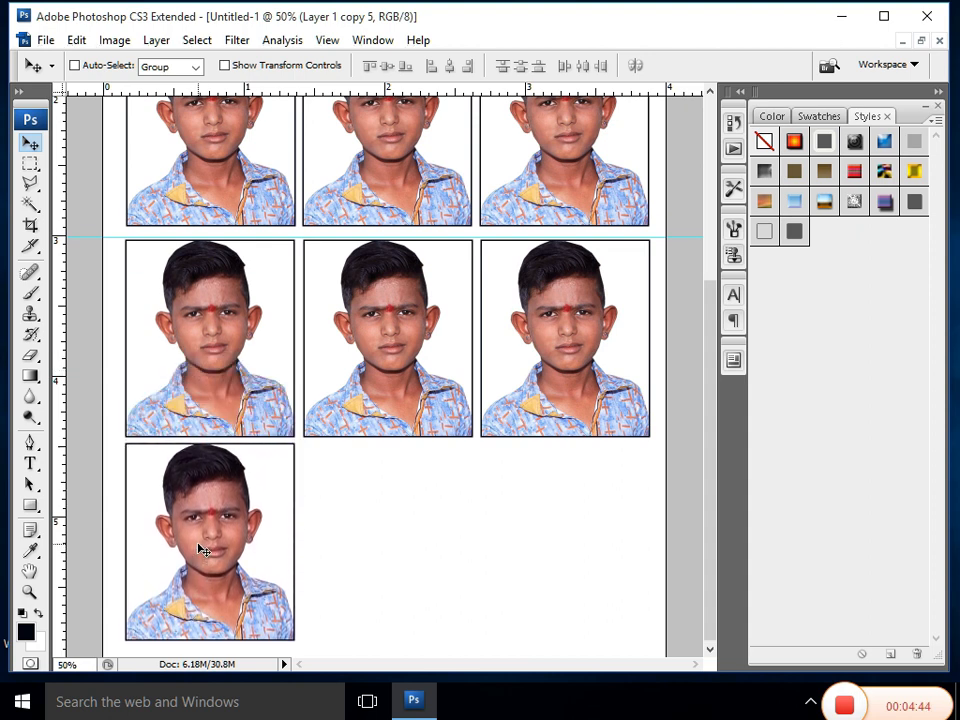
key(Down)
key(Down)
key(Down)
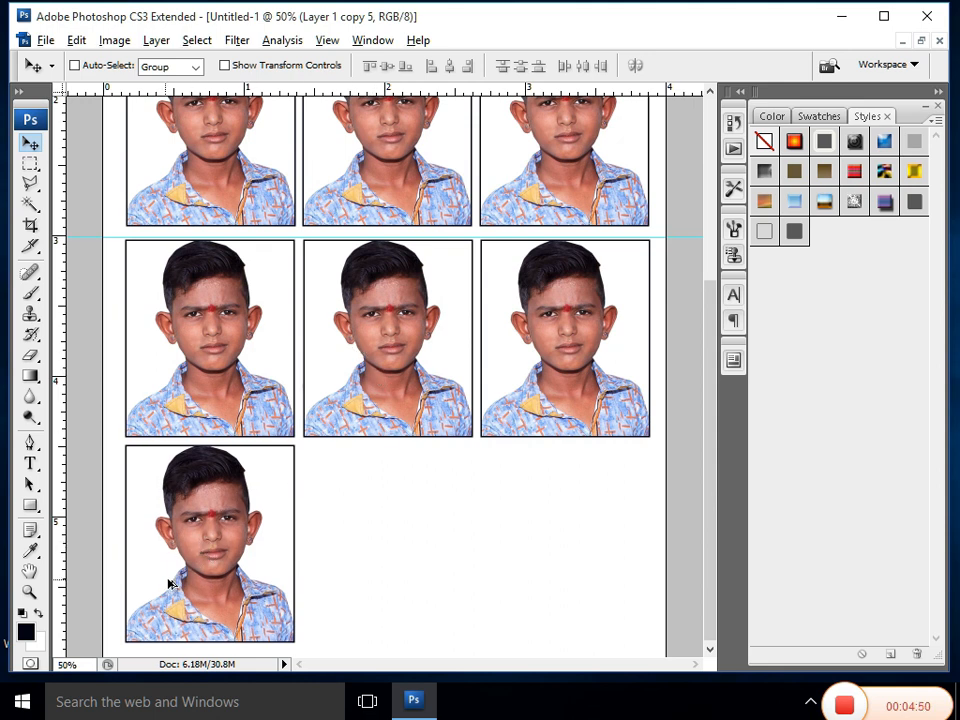
Duplicate the fourth row's first photo twice to complete the row, and shift the third copy right and slightly up to align with its column.
drag(169, 584, 521, 580)
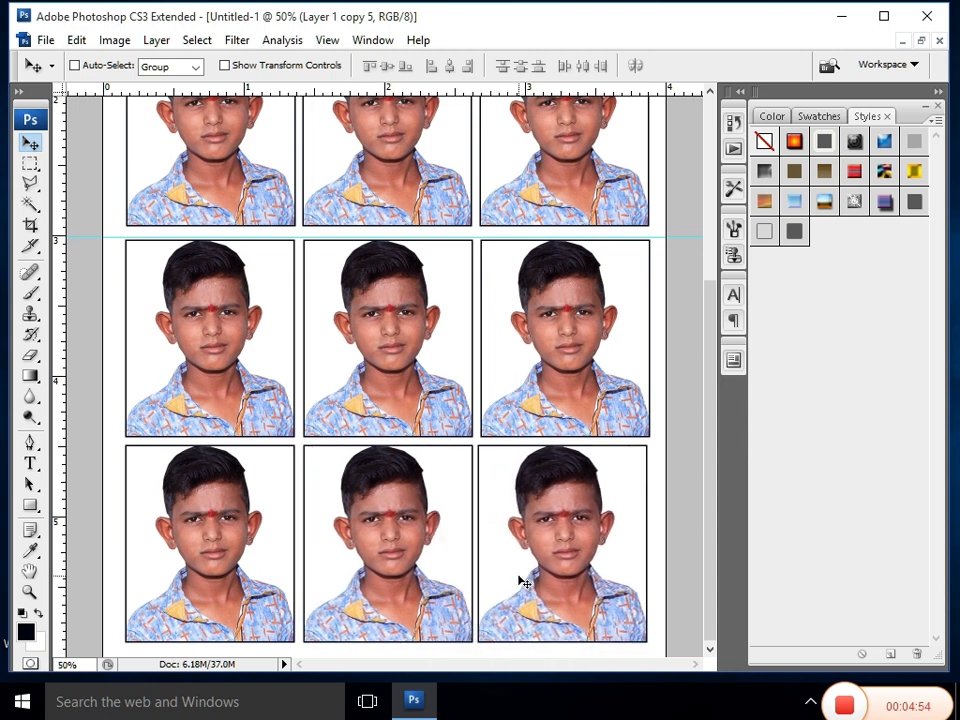
key(Right)
key(Right)
key(Right)
key(Right)
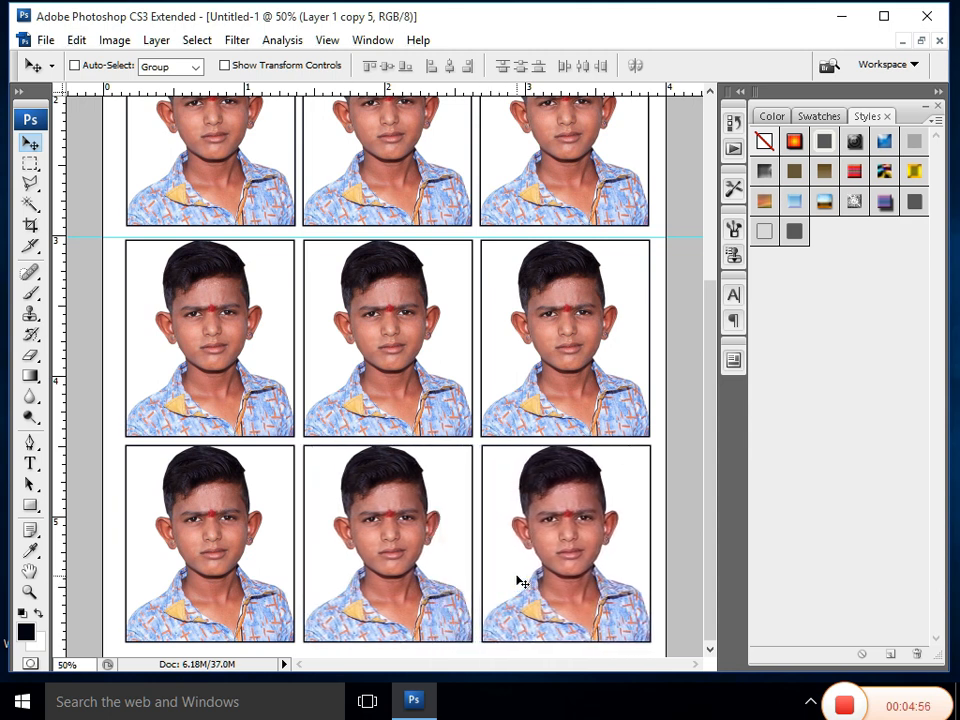
key(Up)
key(Up)
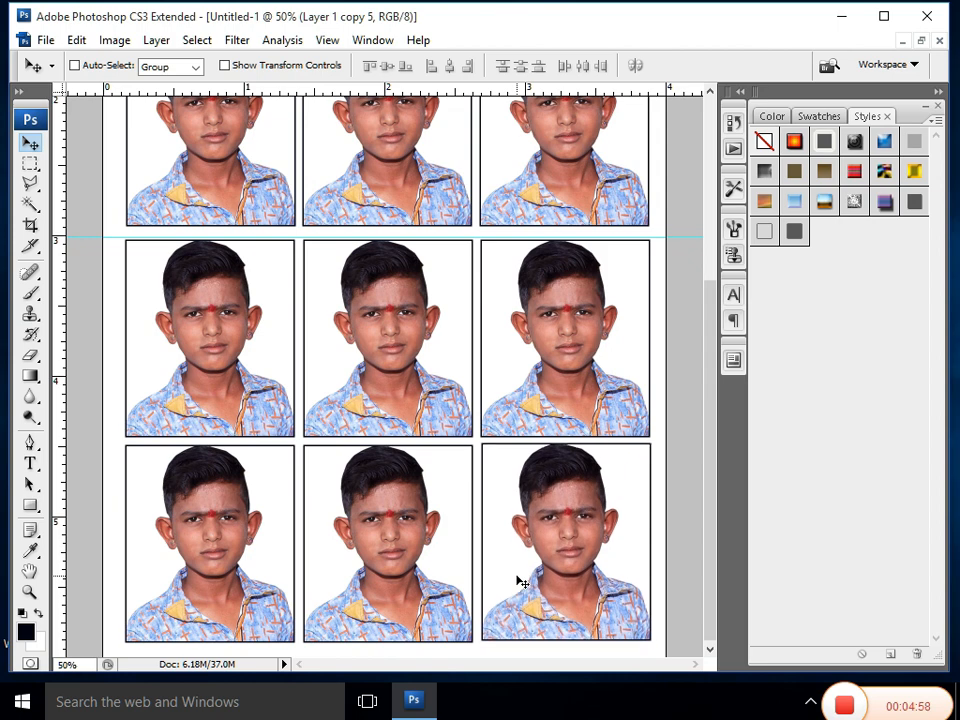
key(Down)
key(Left)
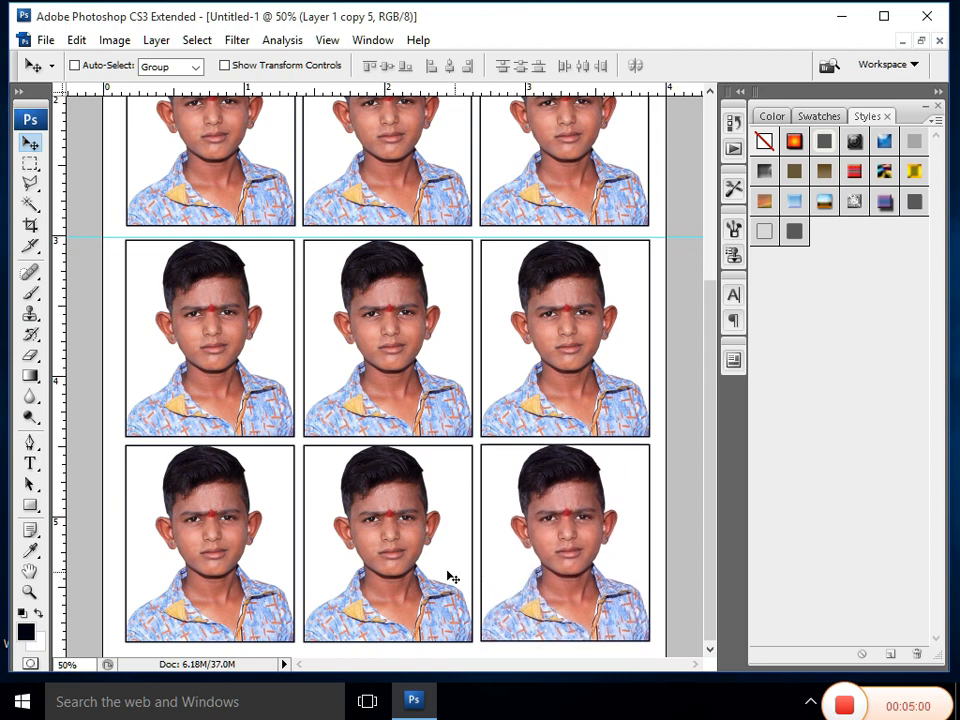
Check the full sheet of twelve photos, start saving it to the Desktop, and set the file format to JPEG.
scroll(324, 541, up, 6)
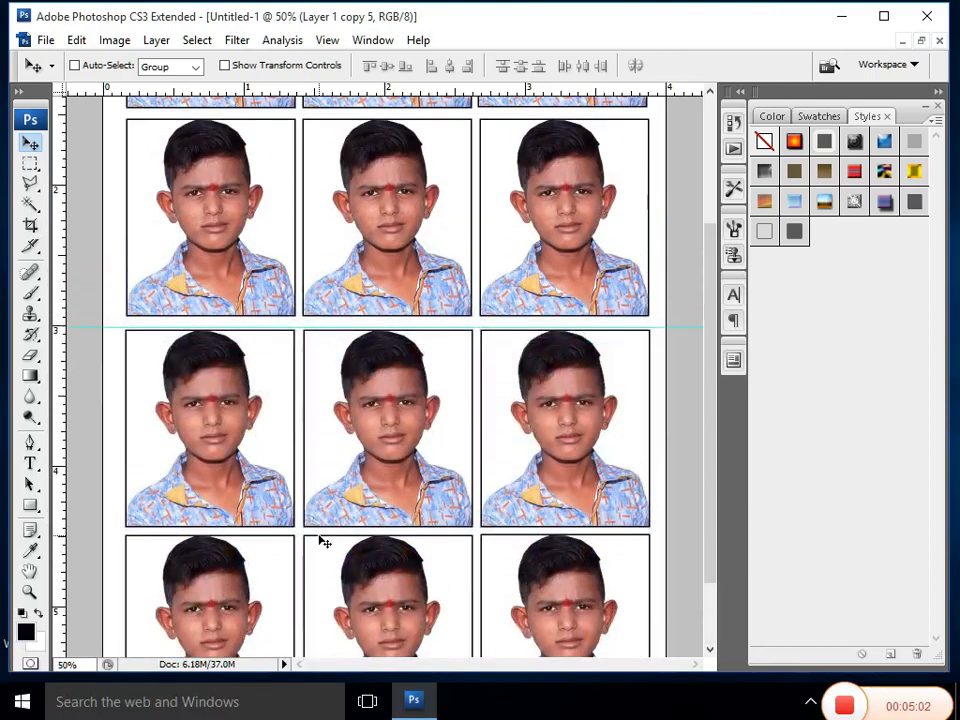
scroll(324, 541, up, 1)
scroll(322, 541, down, 3)
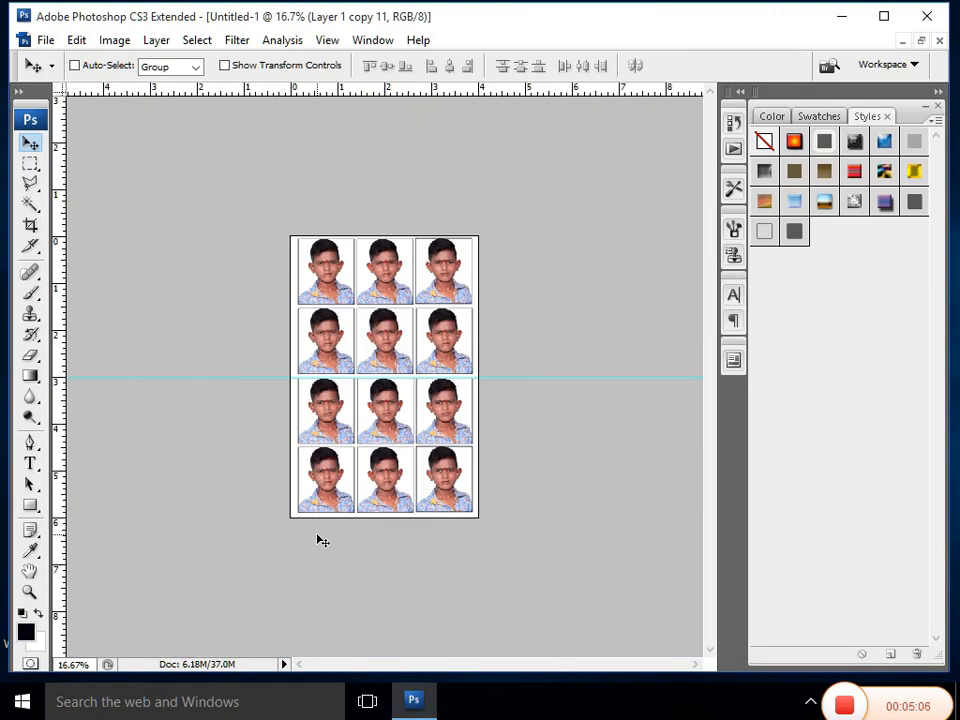
scroll(322, 541, up, 1)
scroll(322, 541, up, 1)
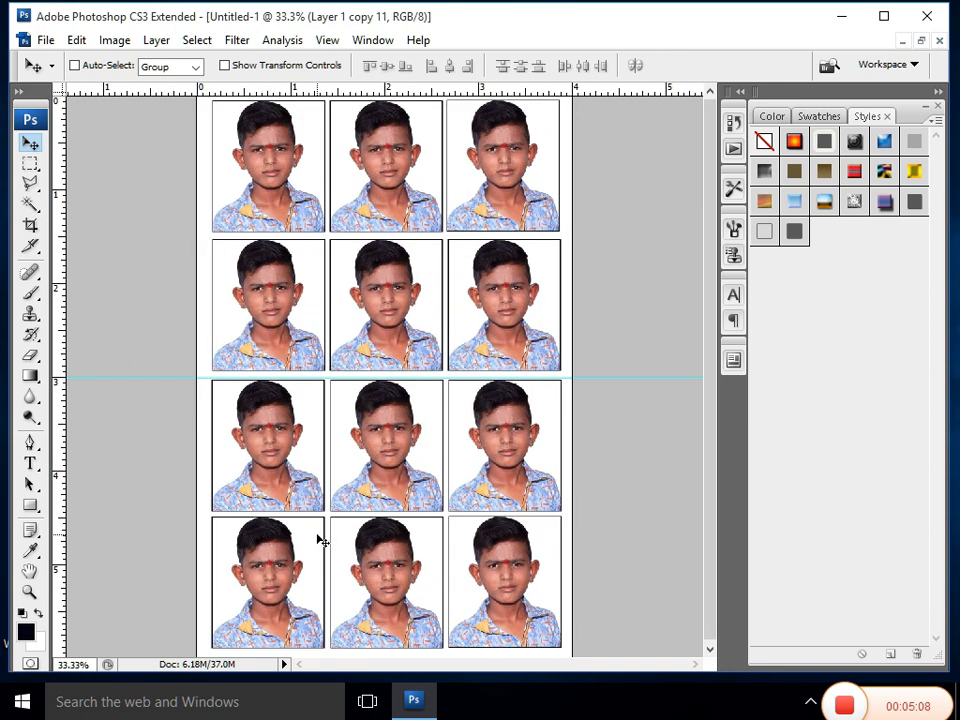
scroll(322, 541, down, 1)
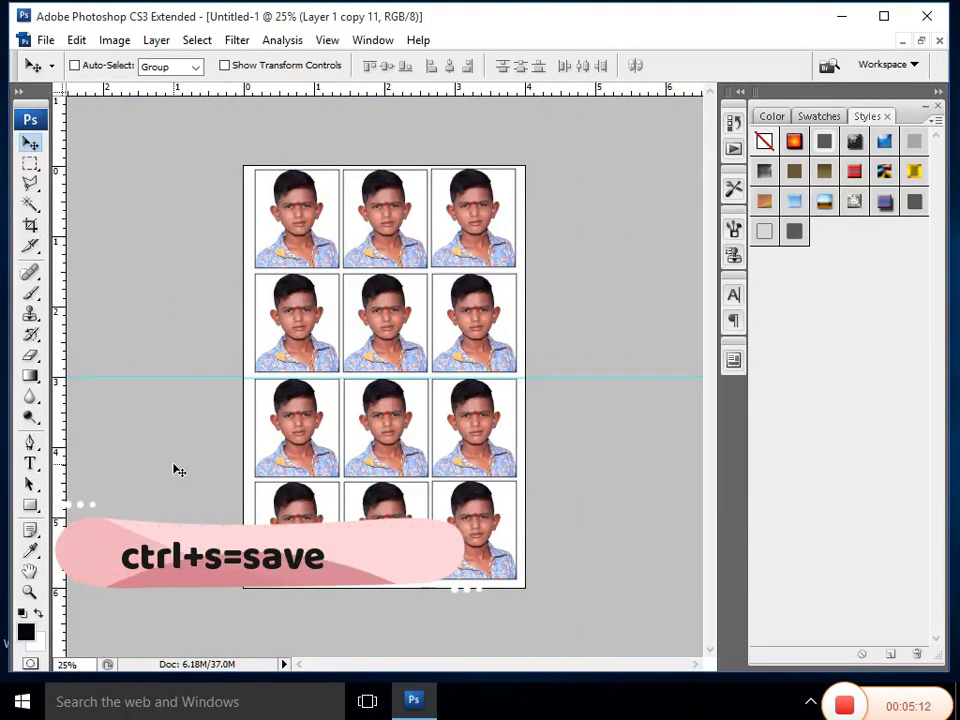
key(ctrl+s)
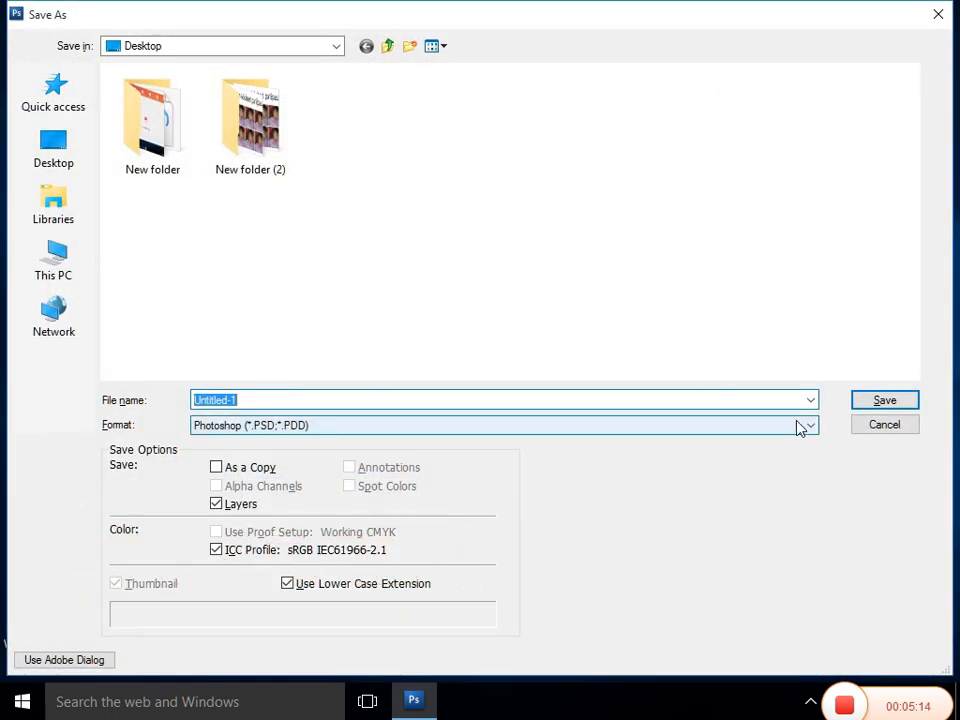
click(799, 426)
click(235, 527)
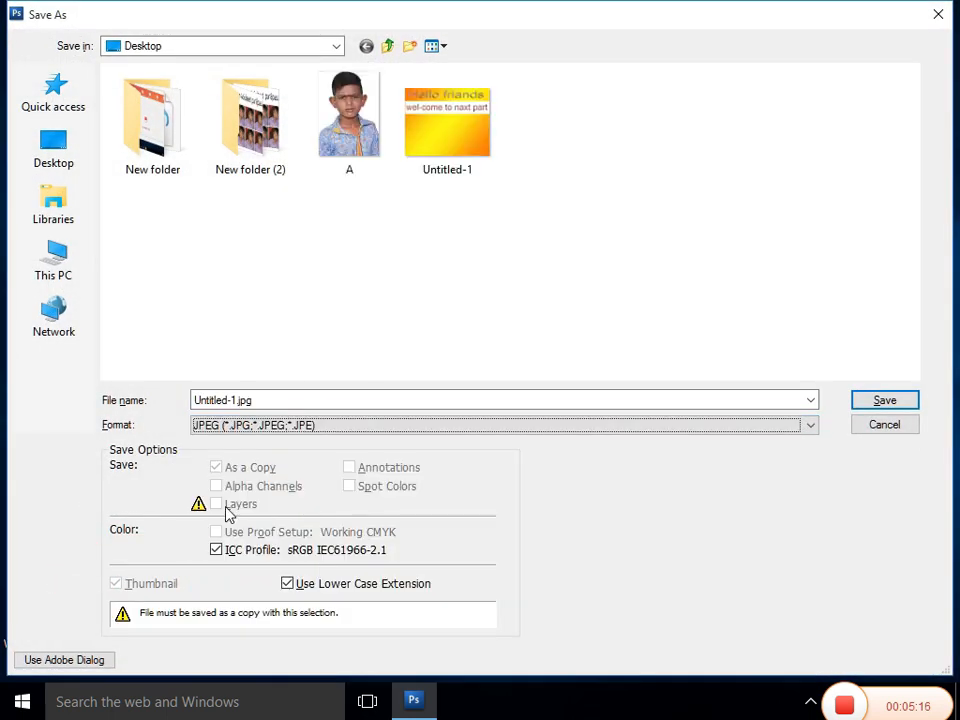
Name the file 12 passport and save it, accepting the JPEG options.
double_click(259, 400)
key(BackSpace)
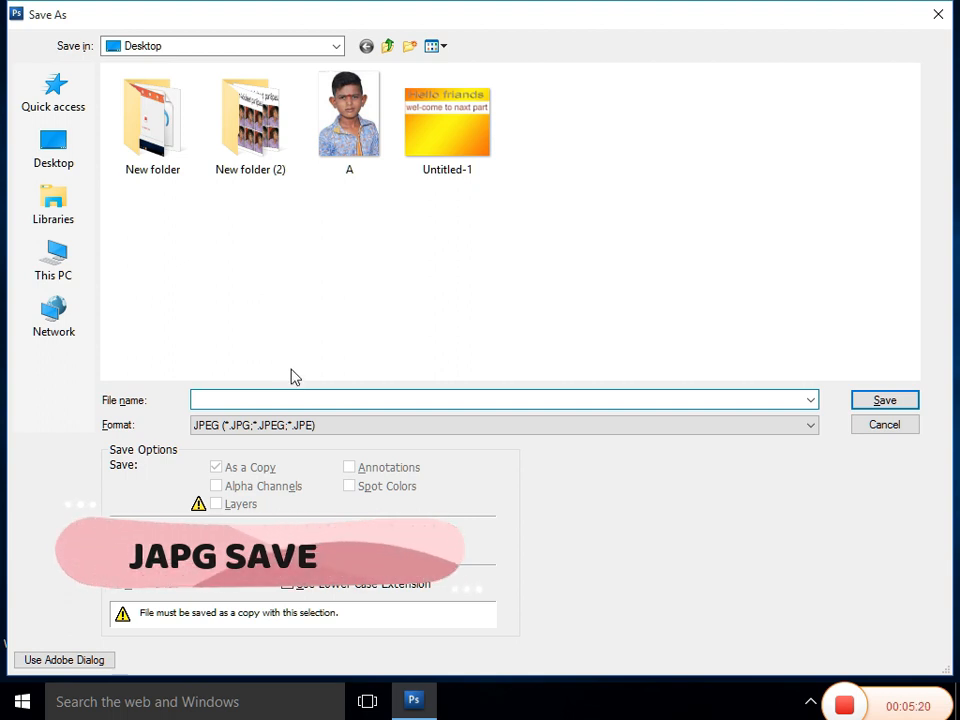
text(12 passport)
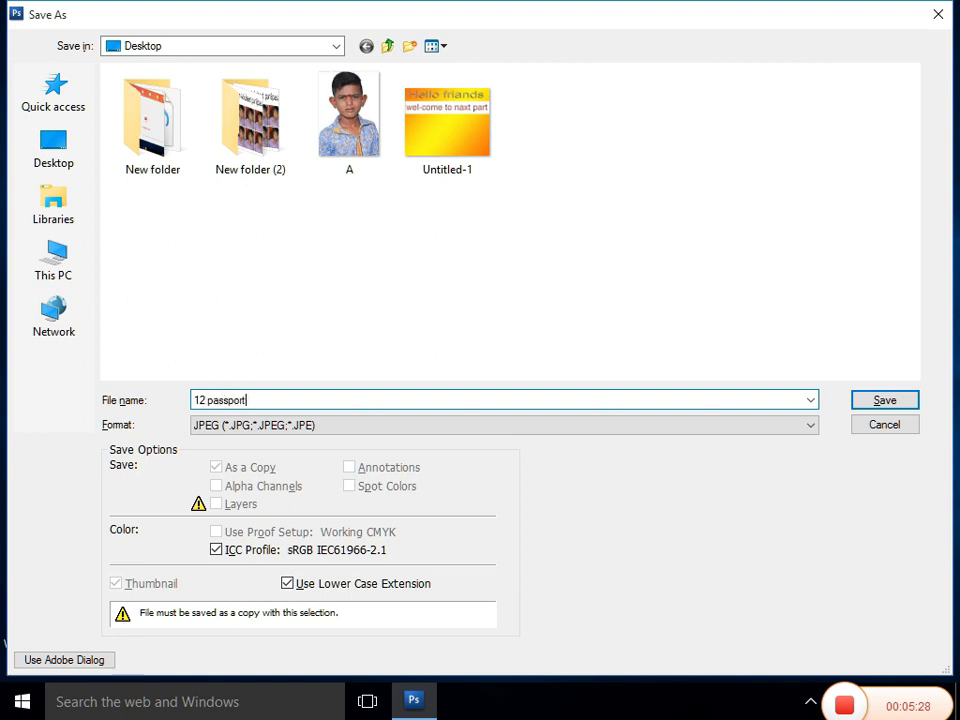
click(880, 400)
click(587, 178)
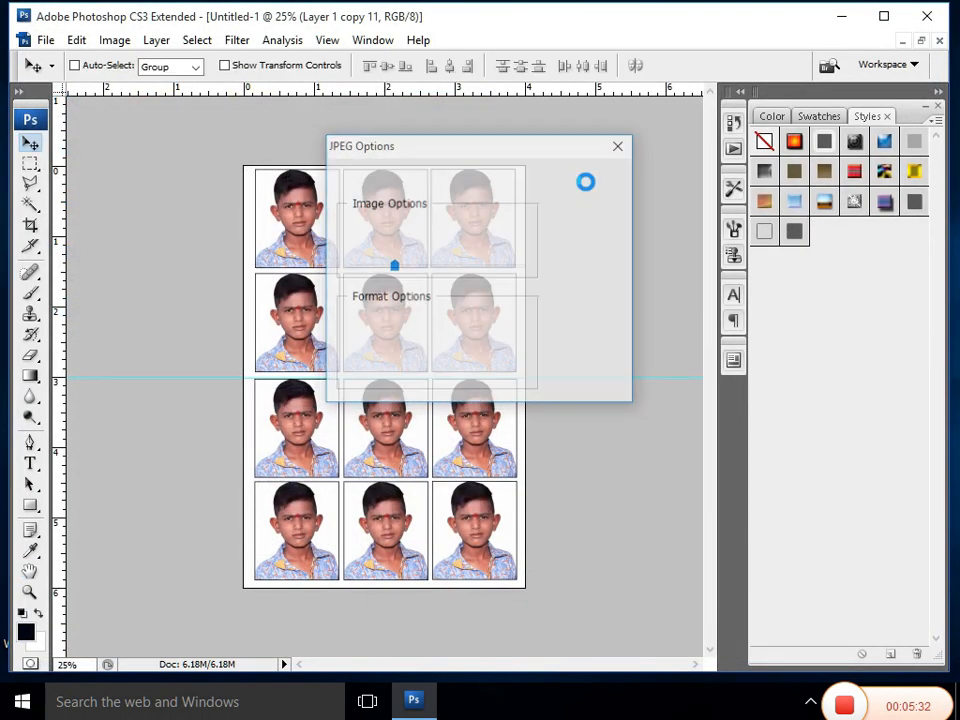